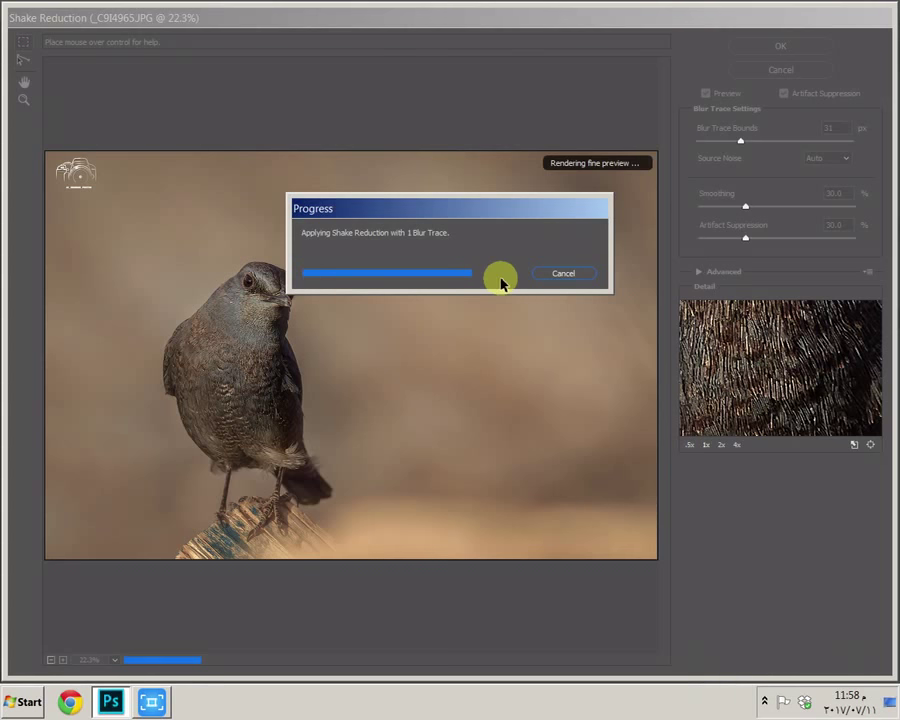
left_click(765, 701)
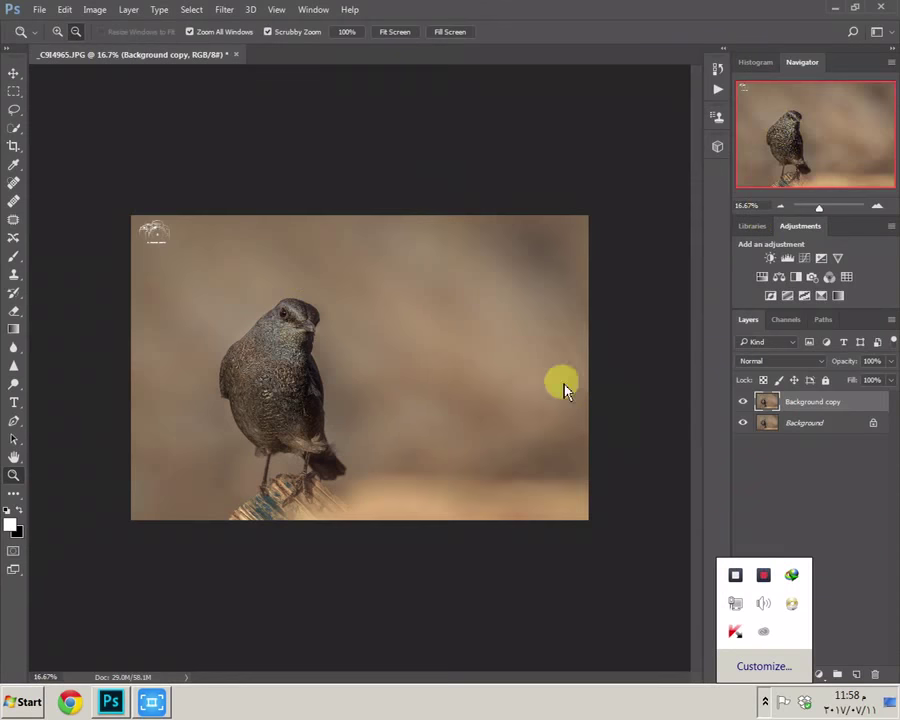
Step: Lower the opacity of the Background copy layer to 24%
left_click(14, 476)
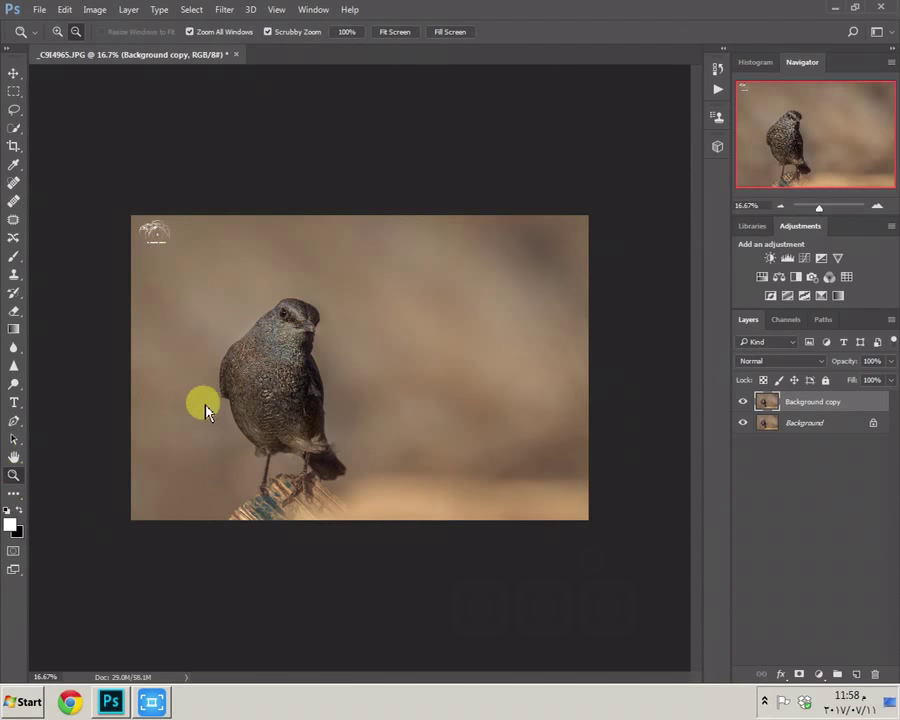
left_click_drag(287, 353, 330, 286)
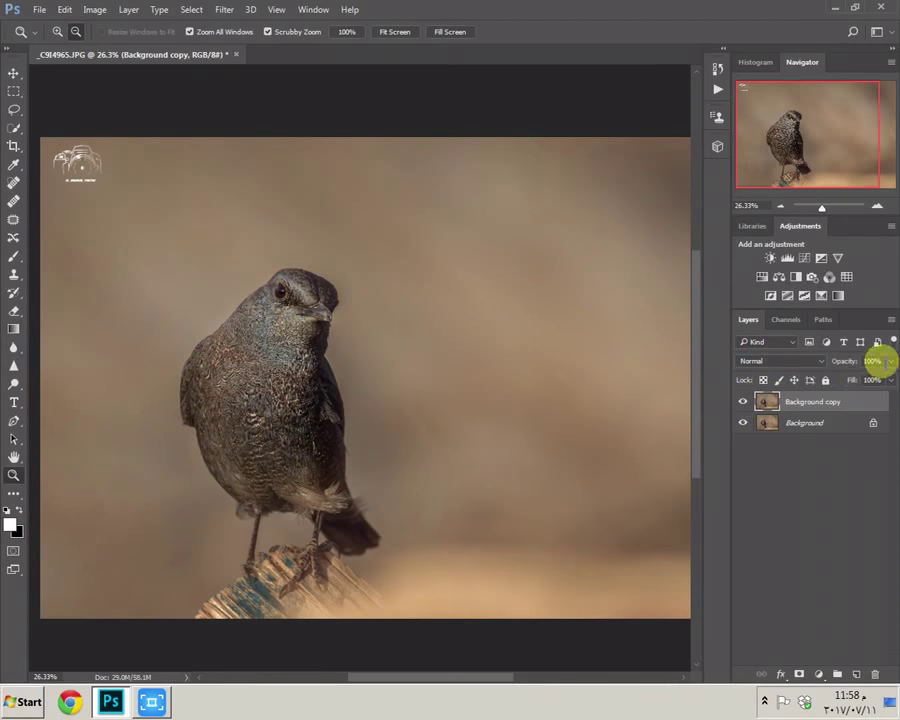
left_click_drag(886, 362, 846, 402)
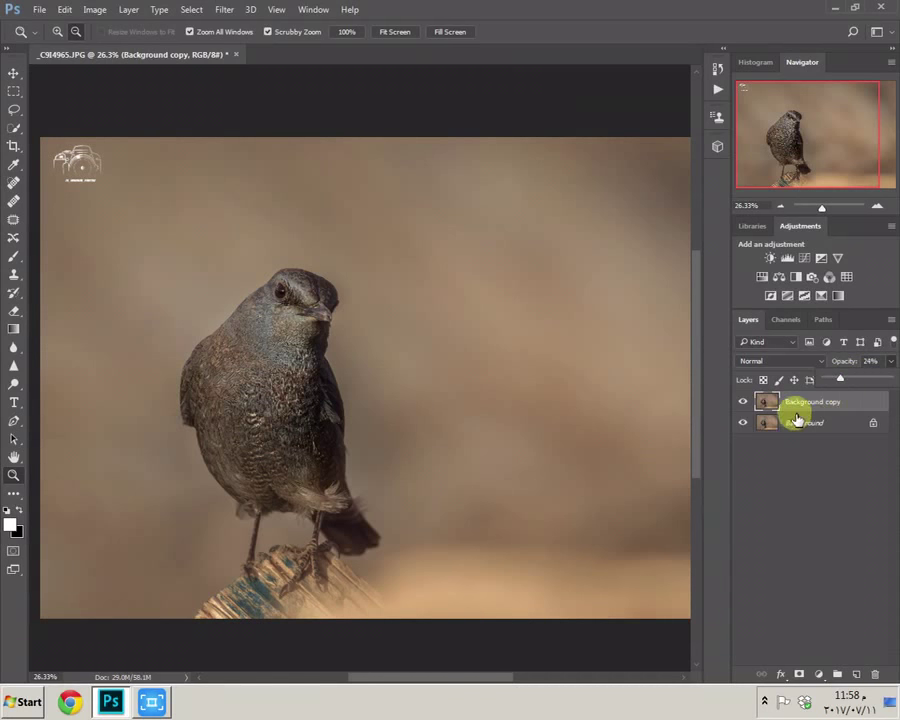
right_click(792, 412)
left_click(842, 470)
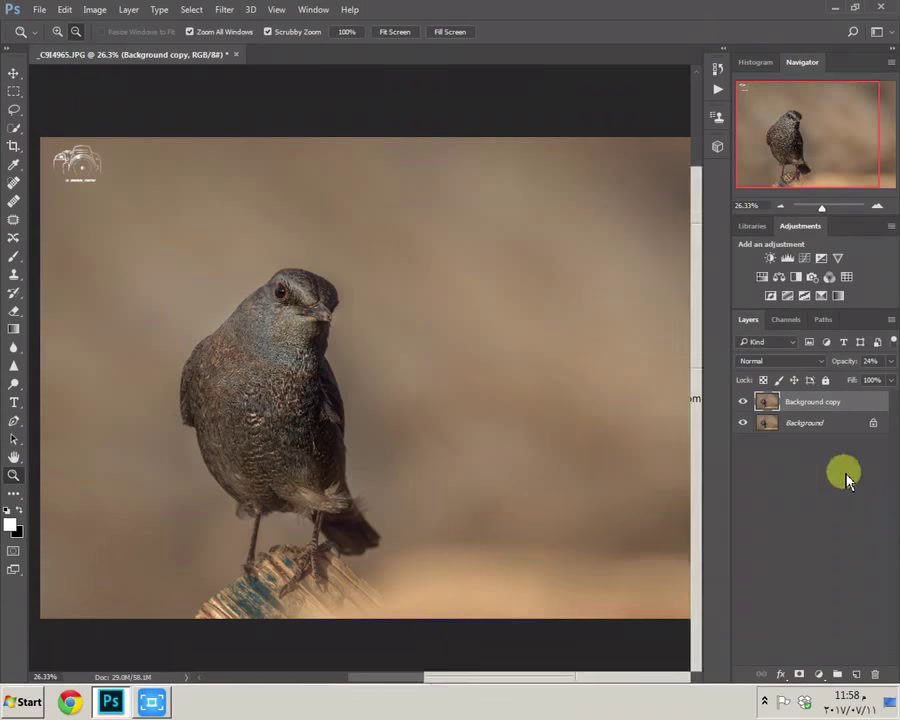
Step: Flatten the image and duplicate the flattened Background layer as Background copy
right_click(816, 426)
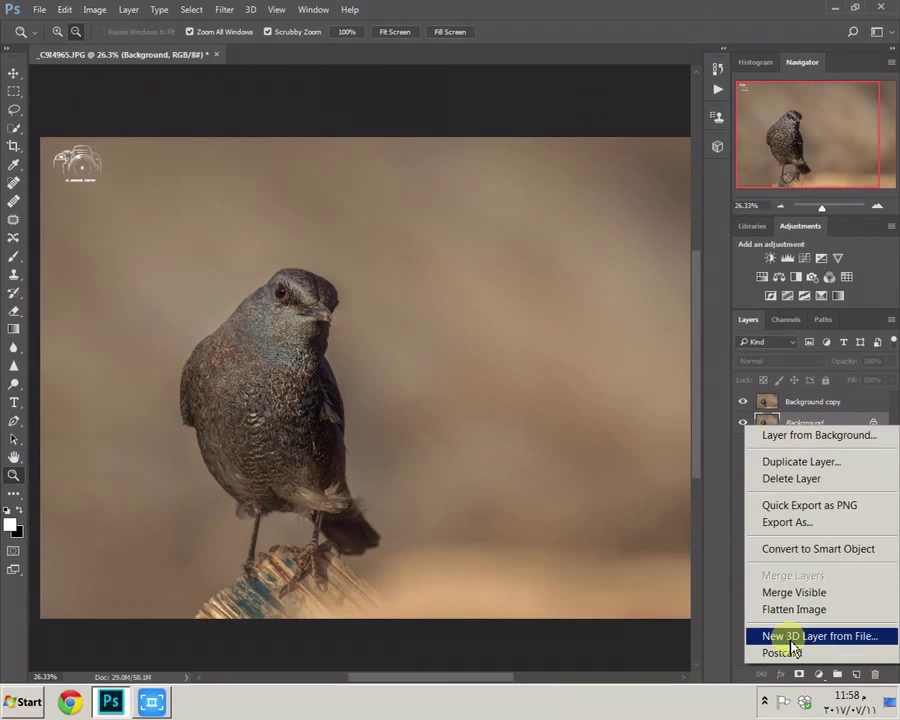
left_click(793, 609)
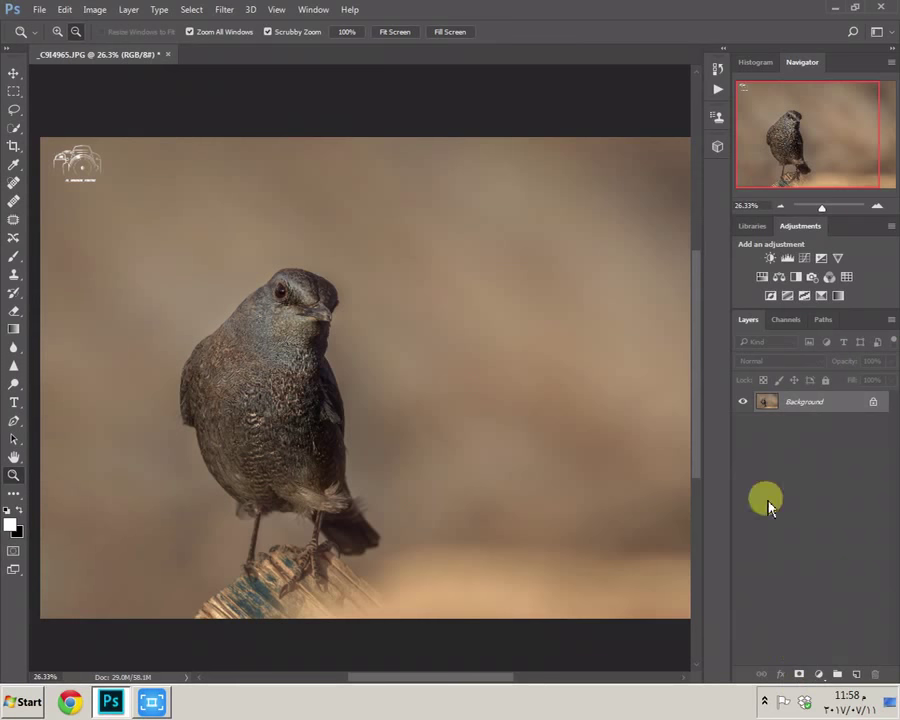
right_click(780, 408)
left_click(784, 438)
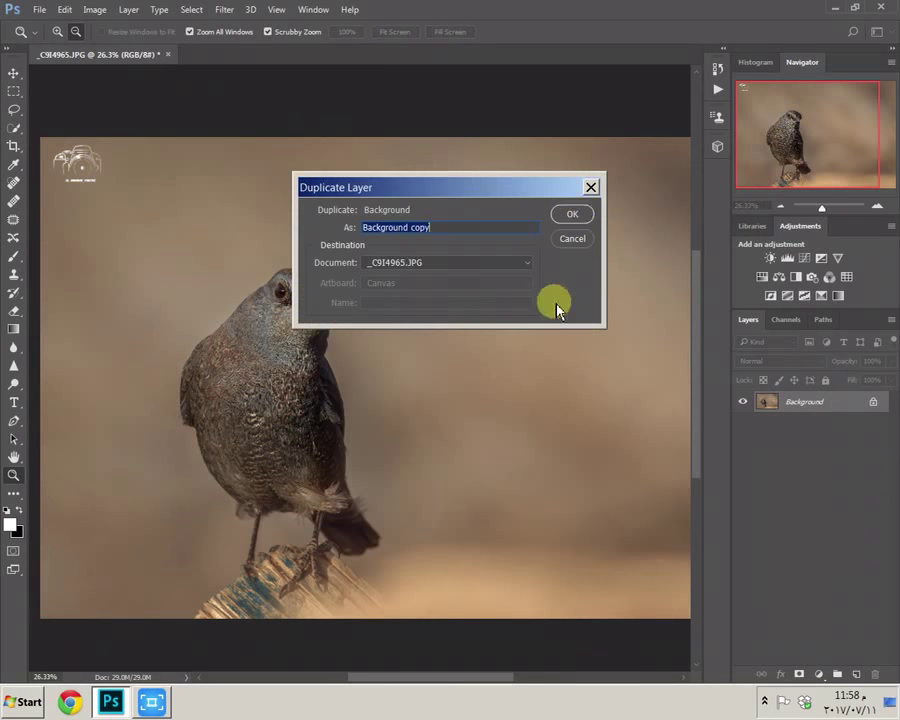
left_click(575, 213)
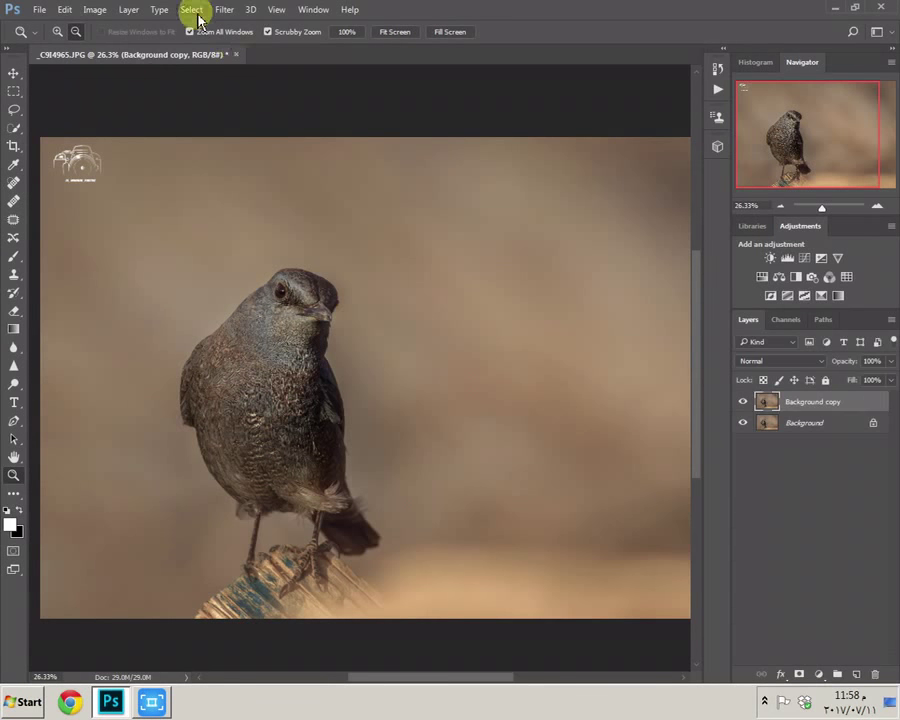
Step: Start a Focus Area selection on the Background copy layer and subtract the background gap between the bird's legs
left_click(193, 10)
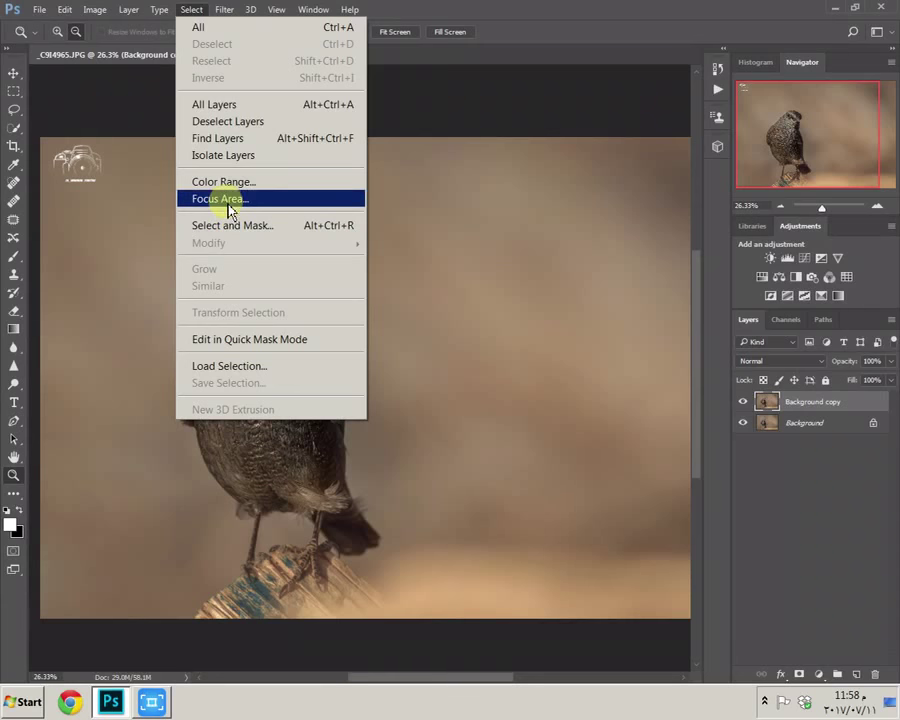
left_click(228, 204)
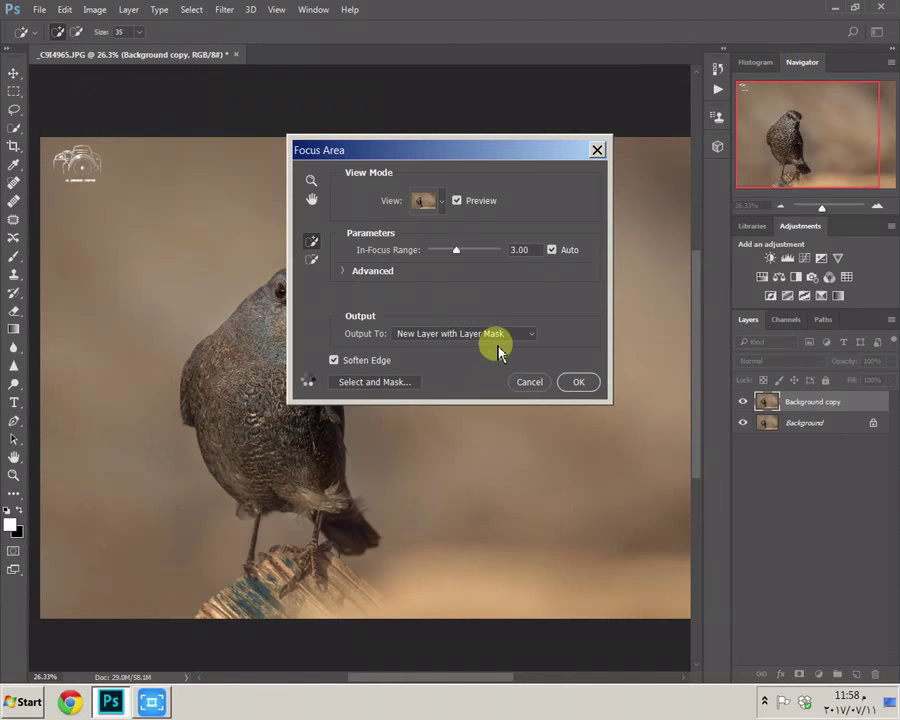
left_click_drag(442, 157, 699, 231)
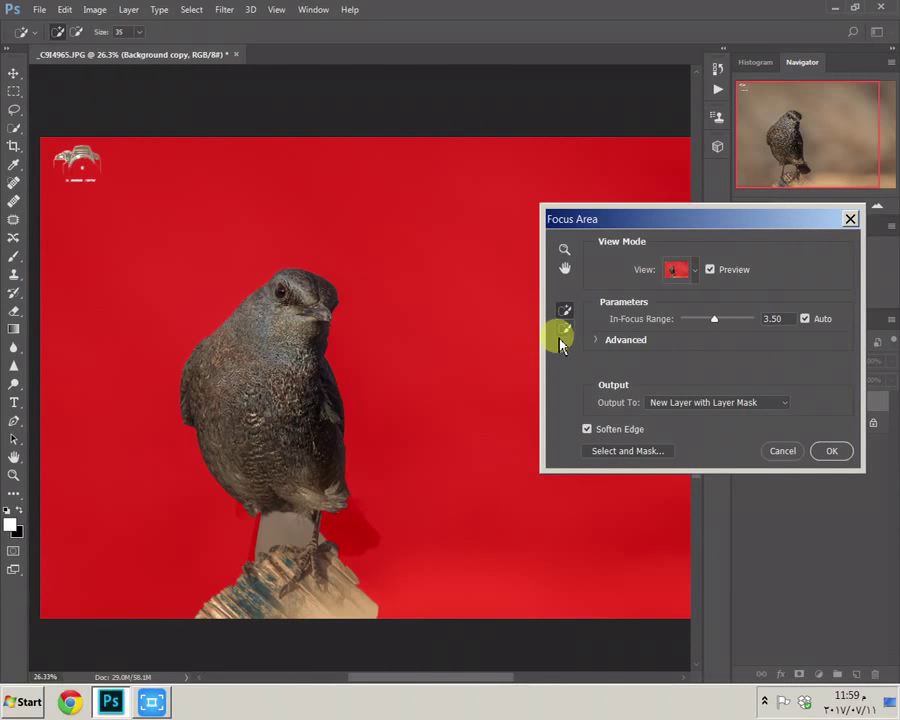
left_click(564, 329)
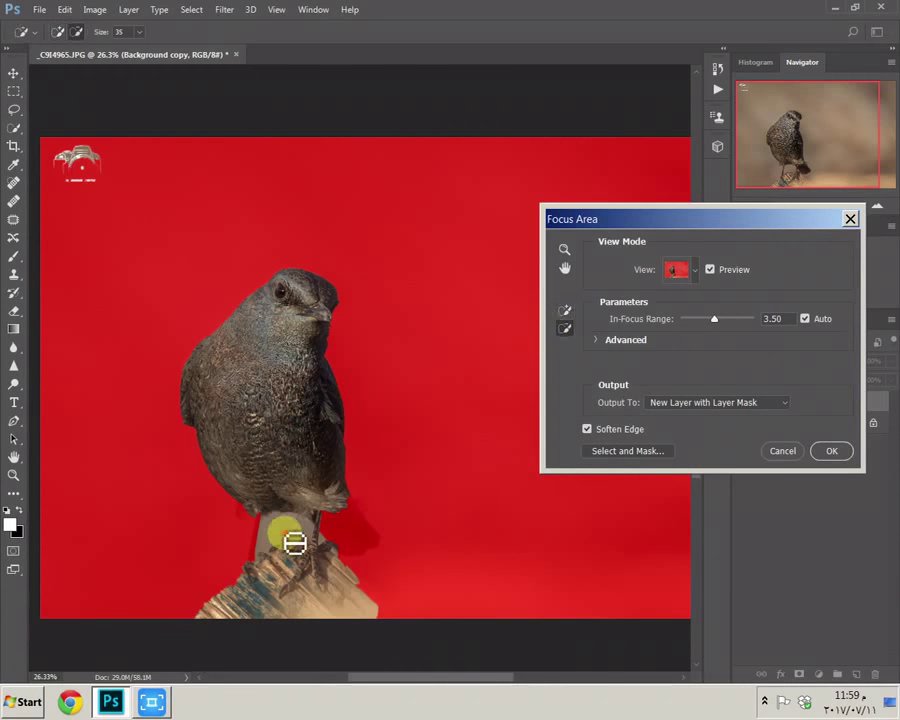
left_click_drag(294, 542, 286, 540)
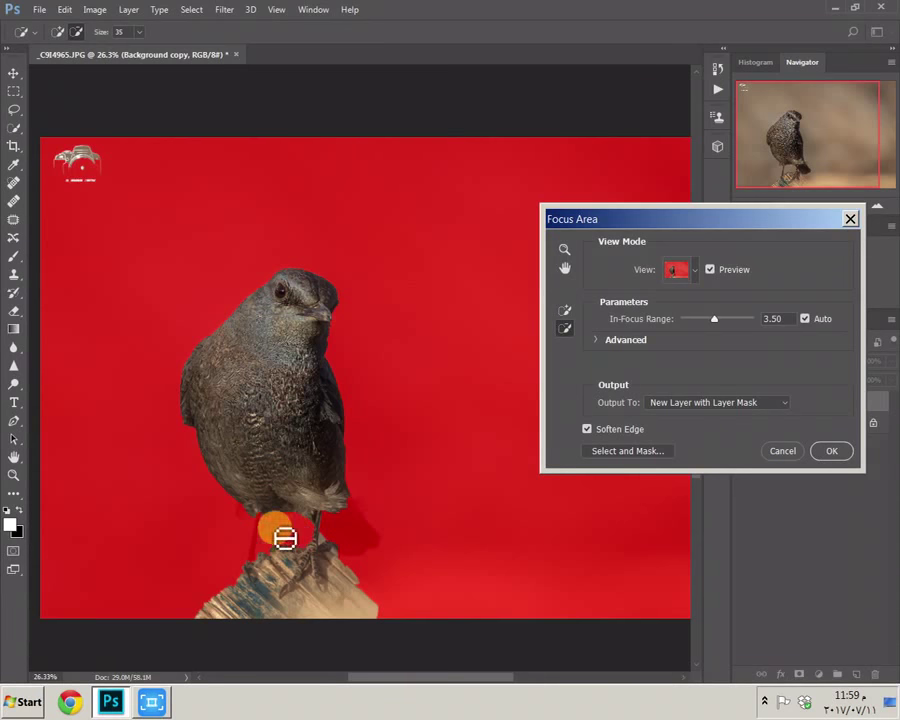
Step: Add the bird's missing leg and tail to the focus selection and output it as a new layer with layer mask
left_click(566, 310)
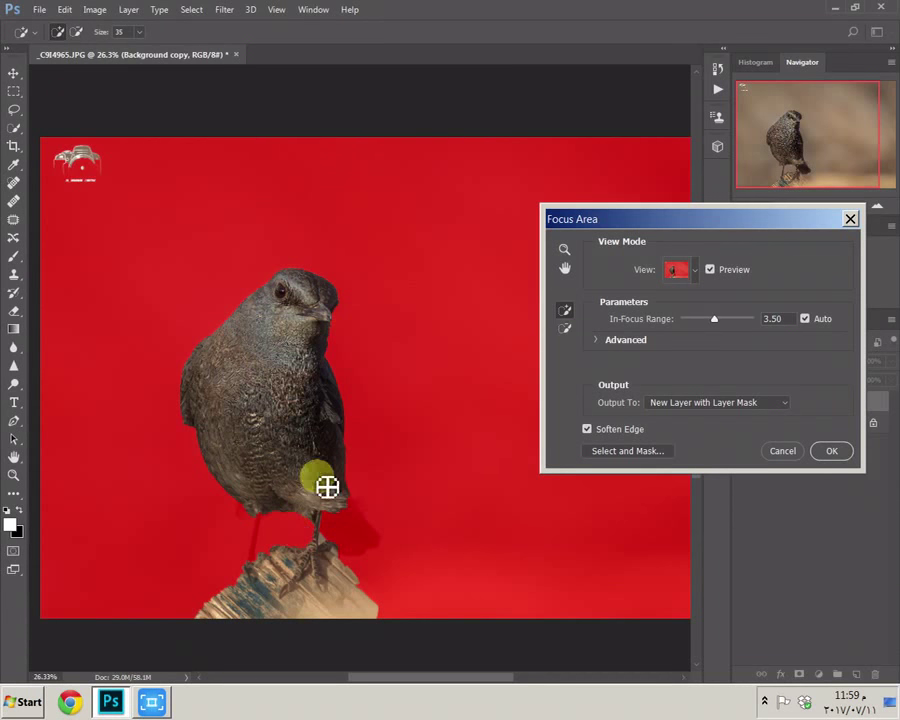
mouse_move(269, 524)
left_mouse_down()
mouse_move(259, 593)
mouse_move(317, 583)
mouse_move(341, 518)
mouse_move(378, 554)
mouse_move(340, 536)
mouse_move(334, 522)
mouse_move(369, 549)
mouse_move(422, 486)
mouse_move(408, 474)
mouse_move(587, 436)
mouse_move(237, 496)
mouse_move(201, 426)
mouse_move(217, 474)
mouse_move(248, 504)
left_mouse_up()
left_click(829, 453)
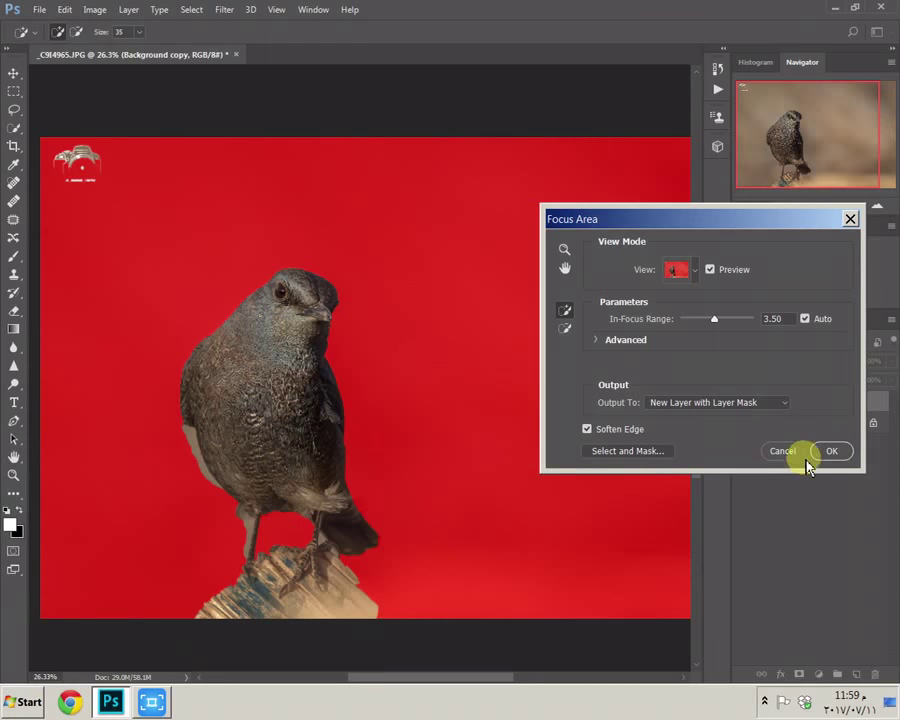
mouse_move(398, 634)
left_mouse_down()
mouse_move(361, 592)
mouse_move(398, 629)
left_mouse_up()
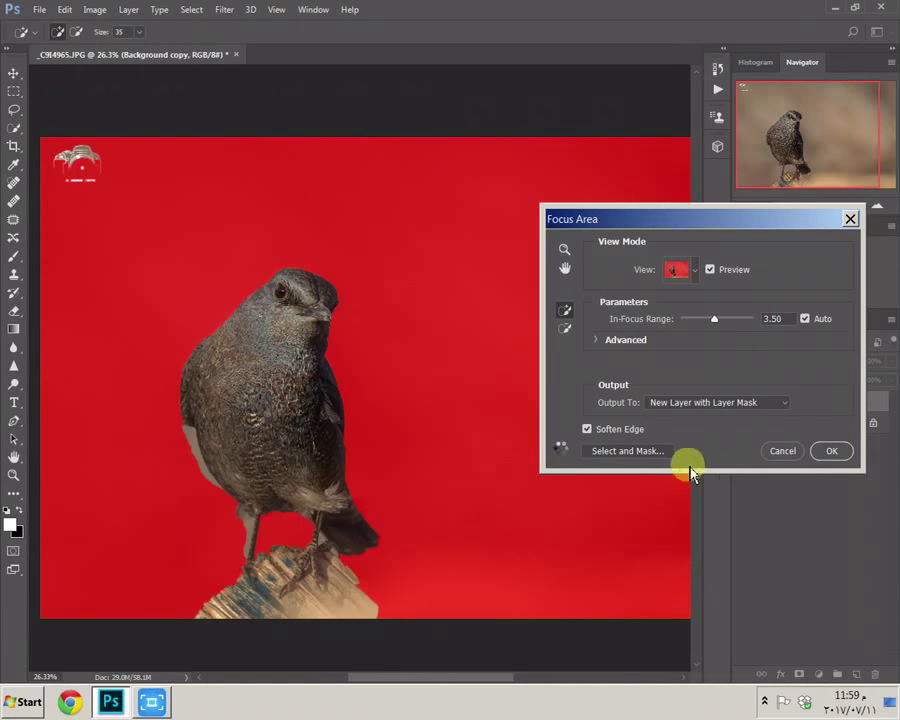
left_click(831, 452)
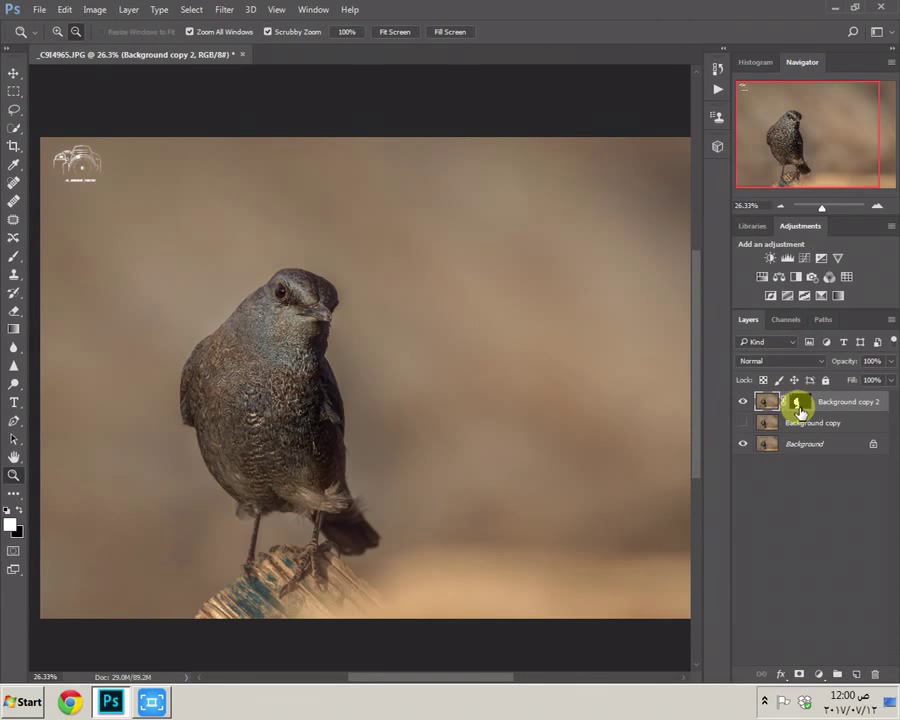
Step: Load the Background copy 2 mask as a selection, and make Background copy the visible active layer with Background copy 2 hidden
left_click_drag(800, 411, 800, 410)
left_click(800, 410, "ctrl")
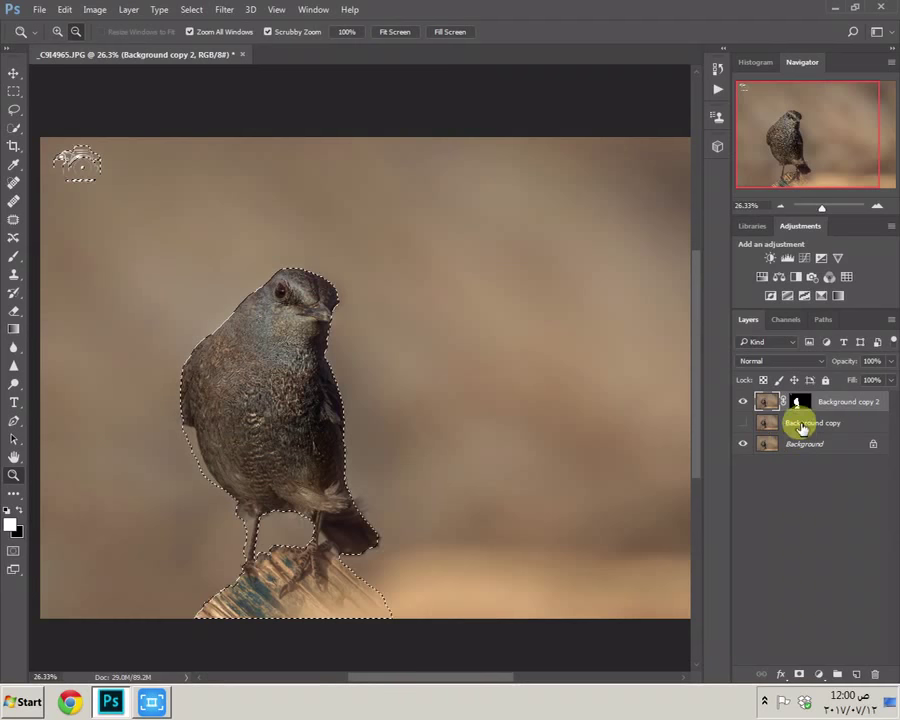
left_click(744, 402)
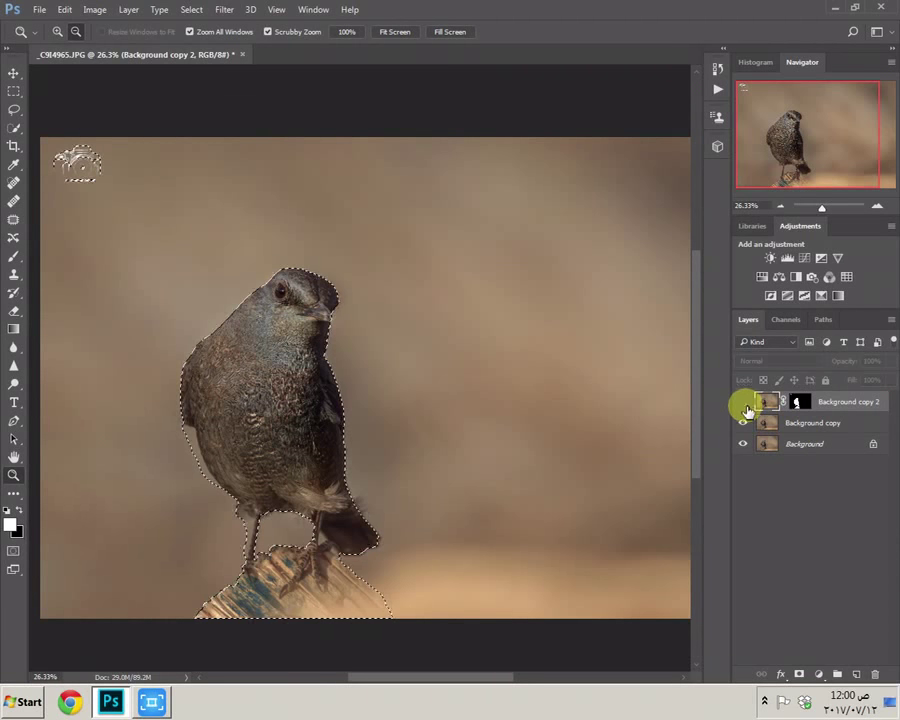
left_click(745, 403)
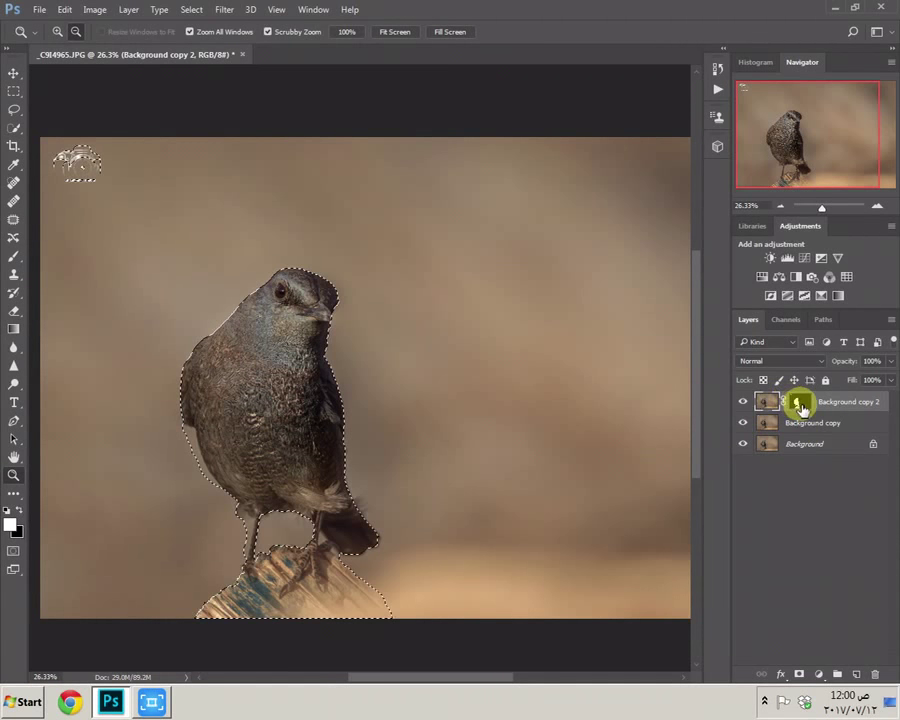
left_click(800, 403)
mouse_move(802, 409)
left_mouse_down()
mouse_move(542, 395)
mouse_move(349, 257)
mouse_move(800, 428)
mouse_move(792, 414)
left_mouse_up()
left_click(800, 423)
left_click(742, 401)
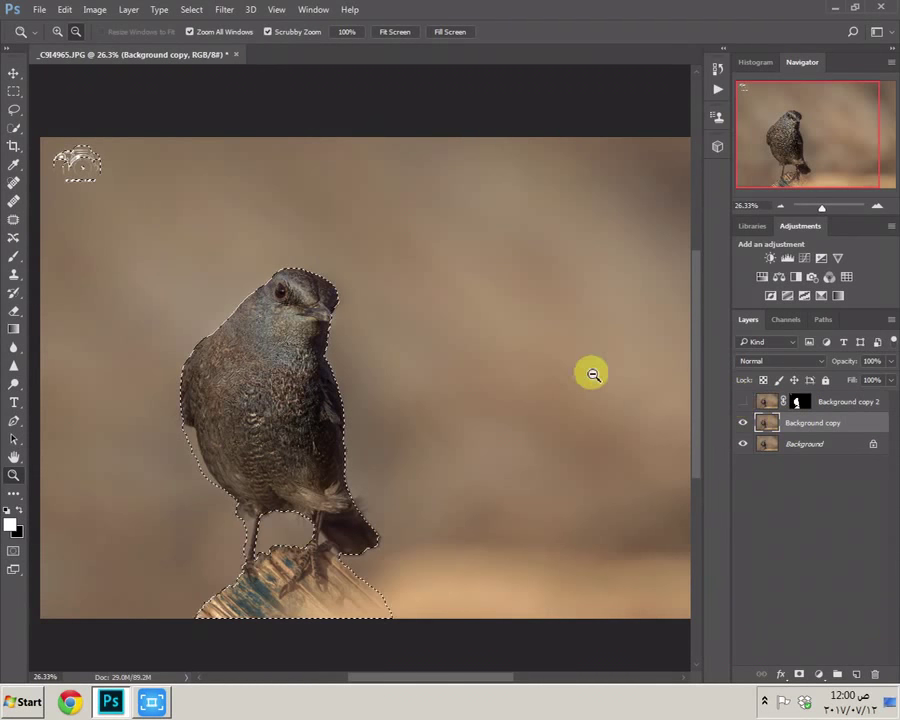
Step: Expand the selection around the bird, perch and logo by 16 pixels
left_click(196, 12)
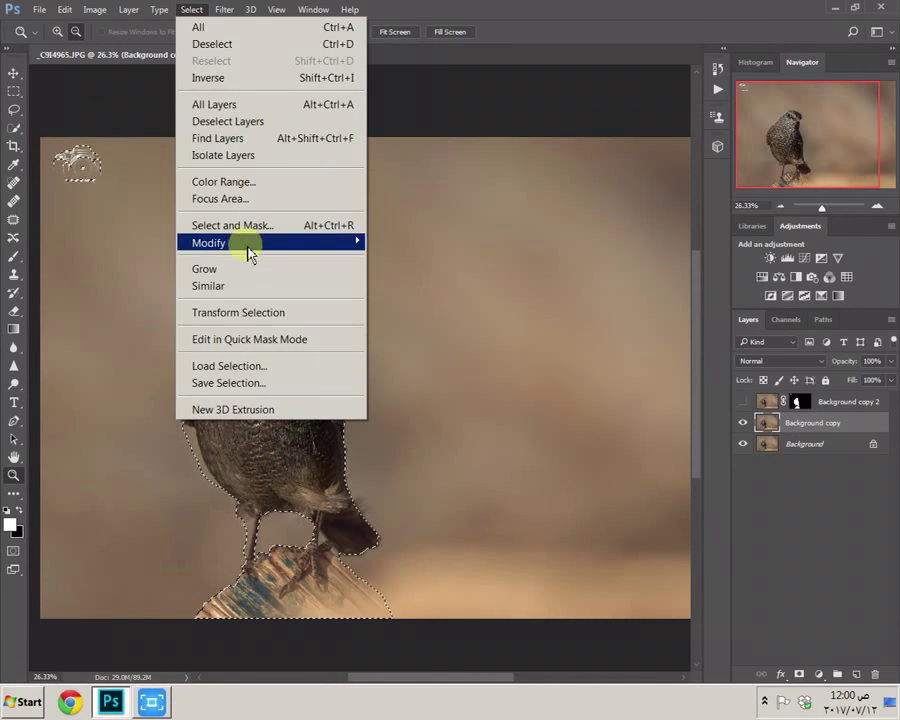
mouse_move(249, 255)
left_click(422, 275)
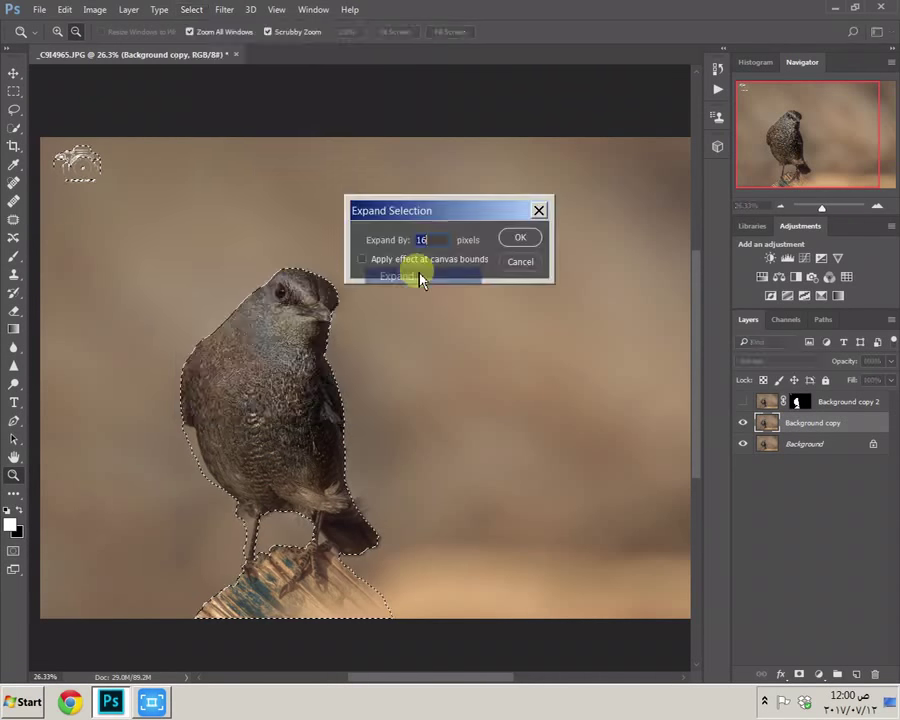
left_click(520, 240)
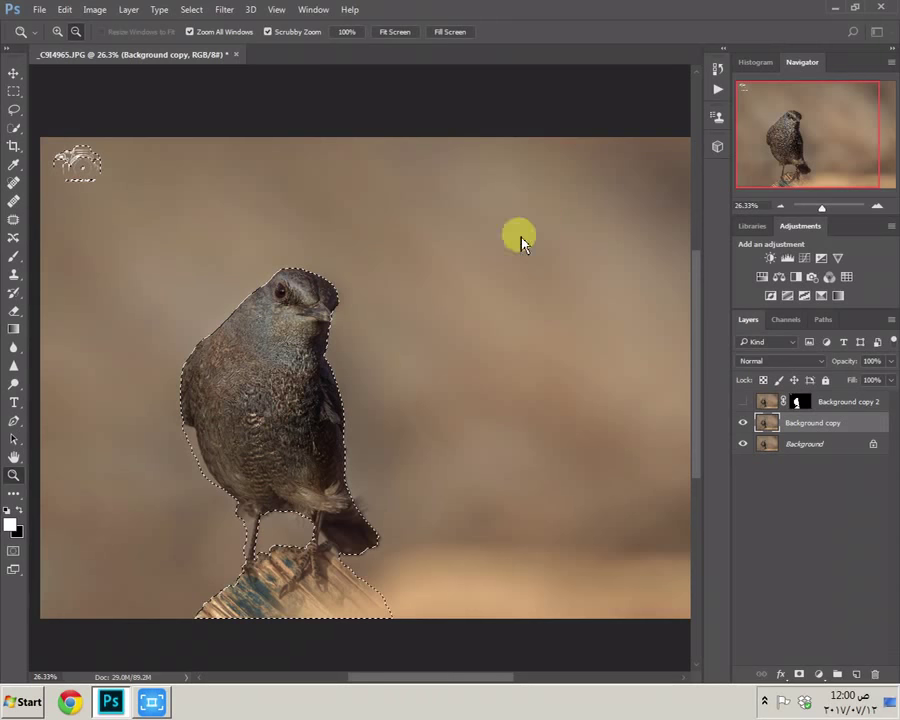
Step: Fill the selection on Background copy with Content-Aware contents, using Color Adaptation, Normal mode and 100% opacity
left_click(64, 10)
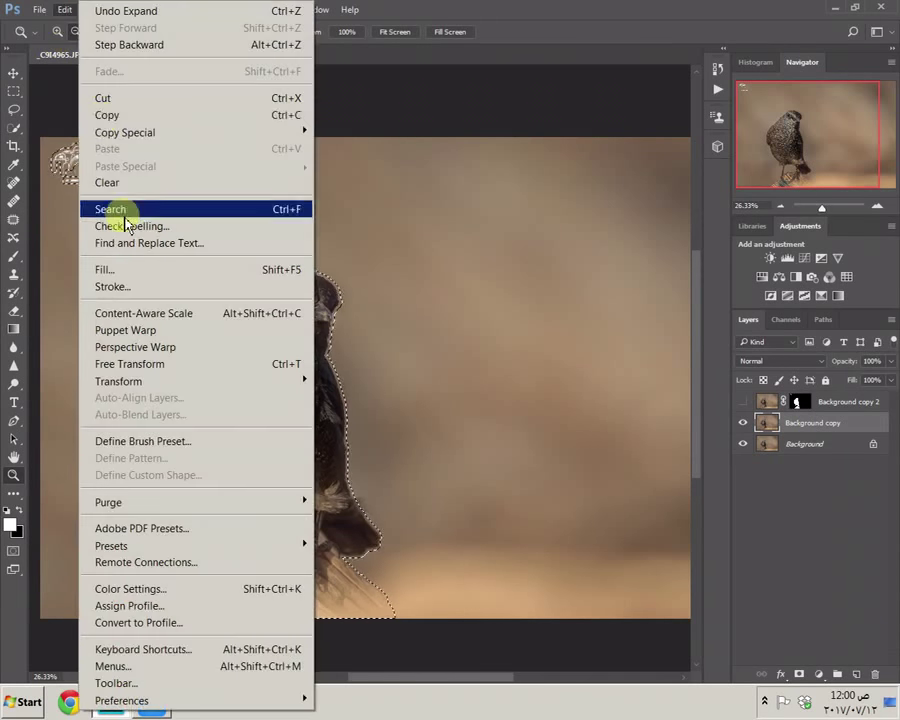
left_click(120, 269)
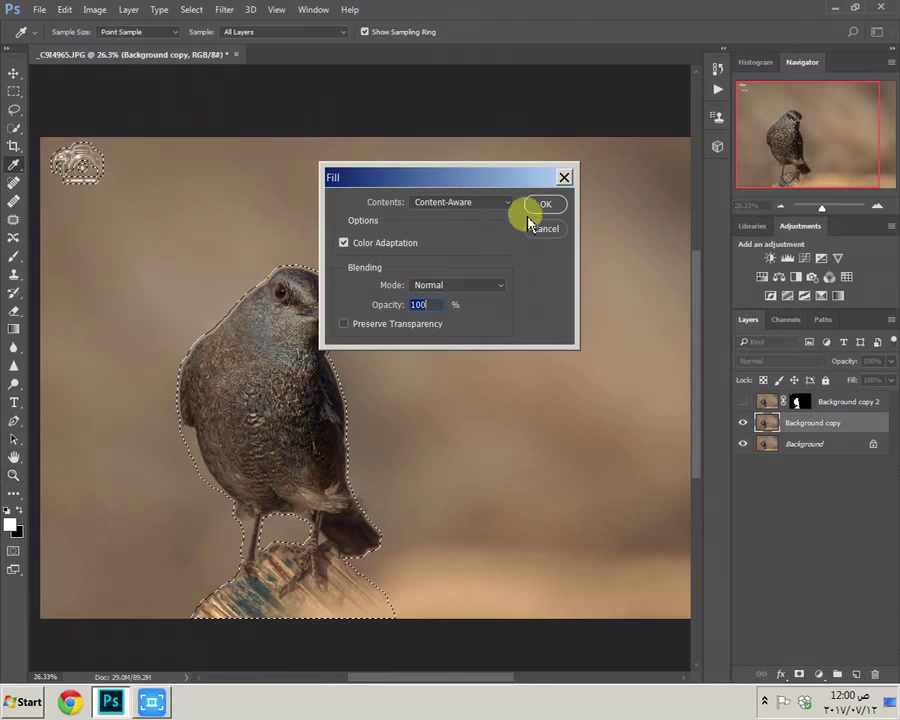
left_click(532, 205)
key("z")
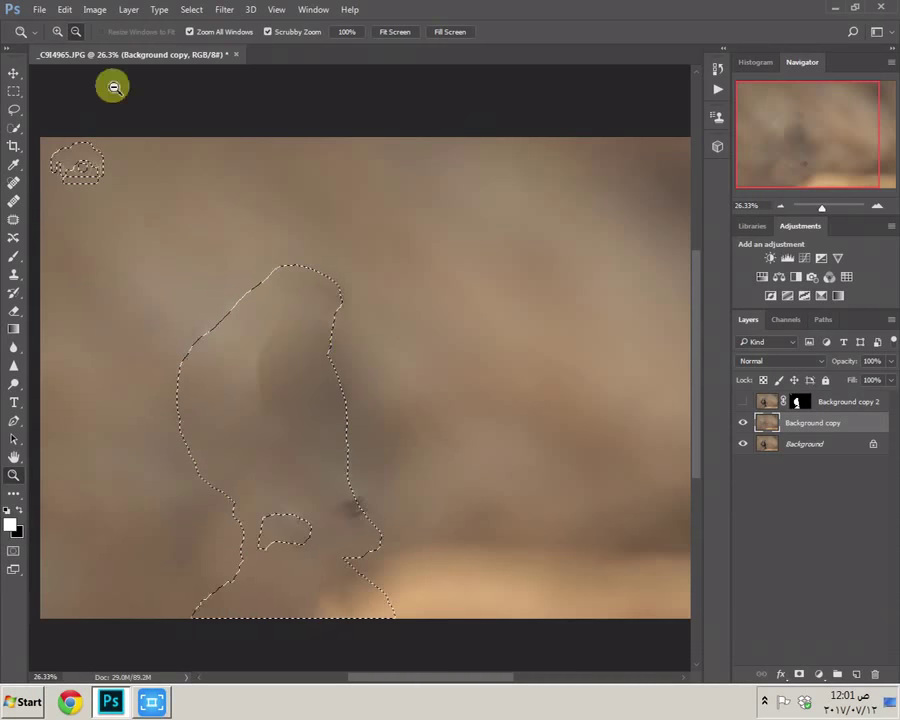
Step: Invert the selection around the filled area and deselect it
left_click(195, 11)
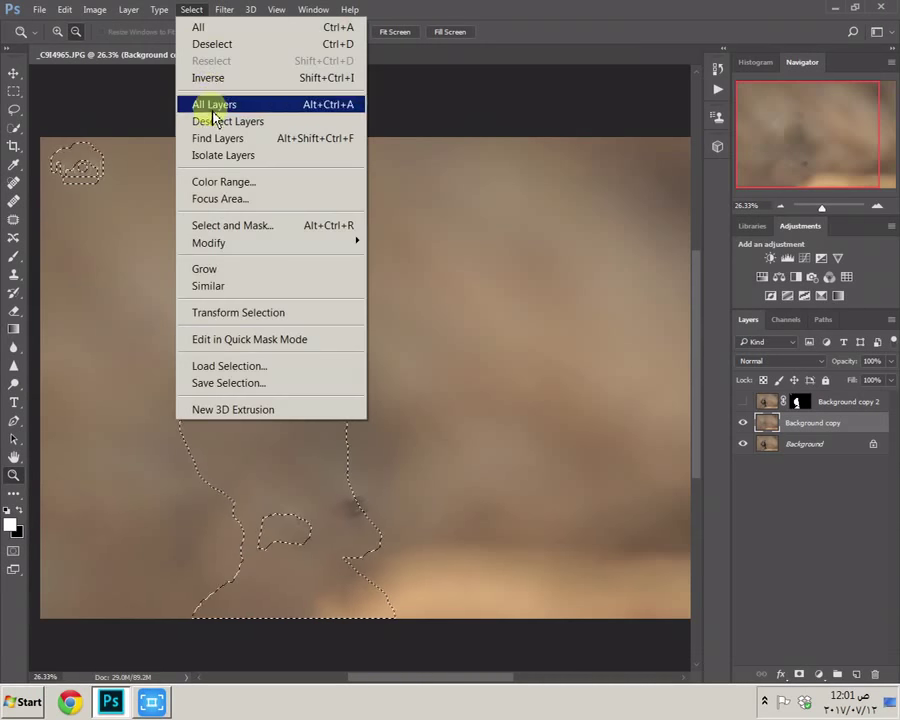
left_click(211, 78)
left_click(189, 11)
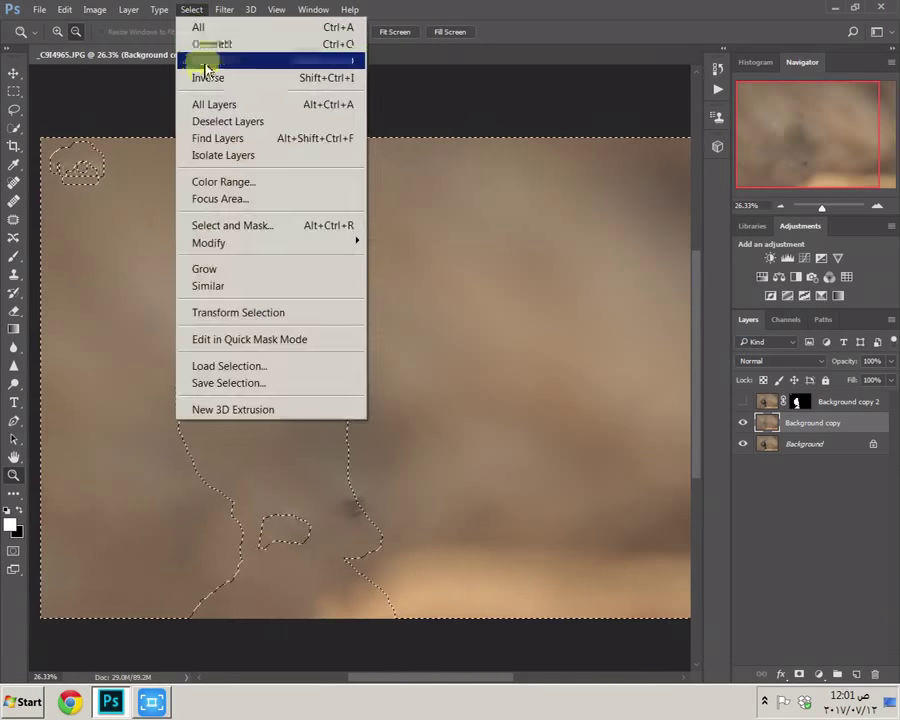
left_click(208, 44)
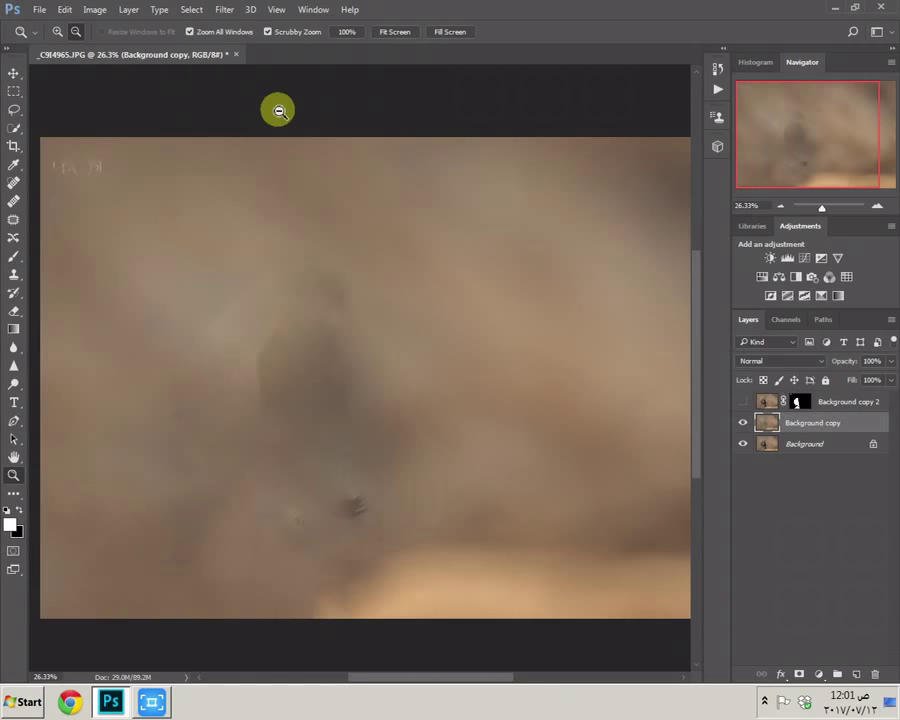
Step: Convert the Background copy layer to a smart object and show the Background copy 2 layer again
right_click(420, 168)
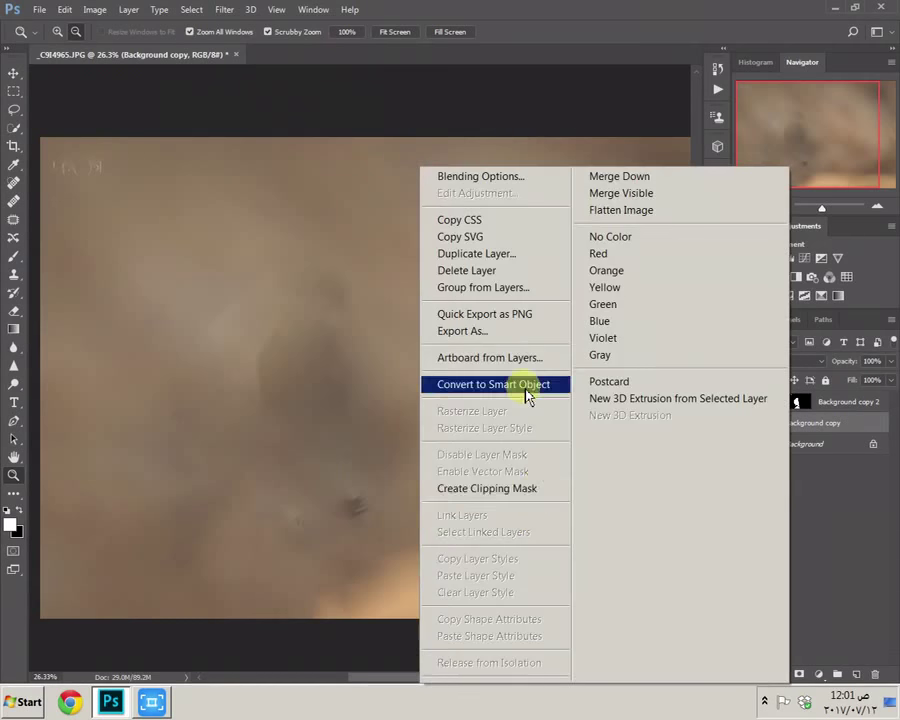
left_click(729, 451)
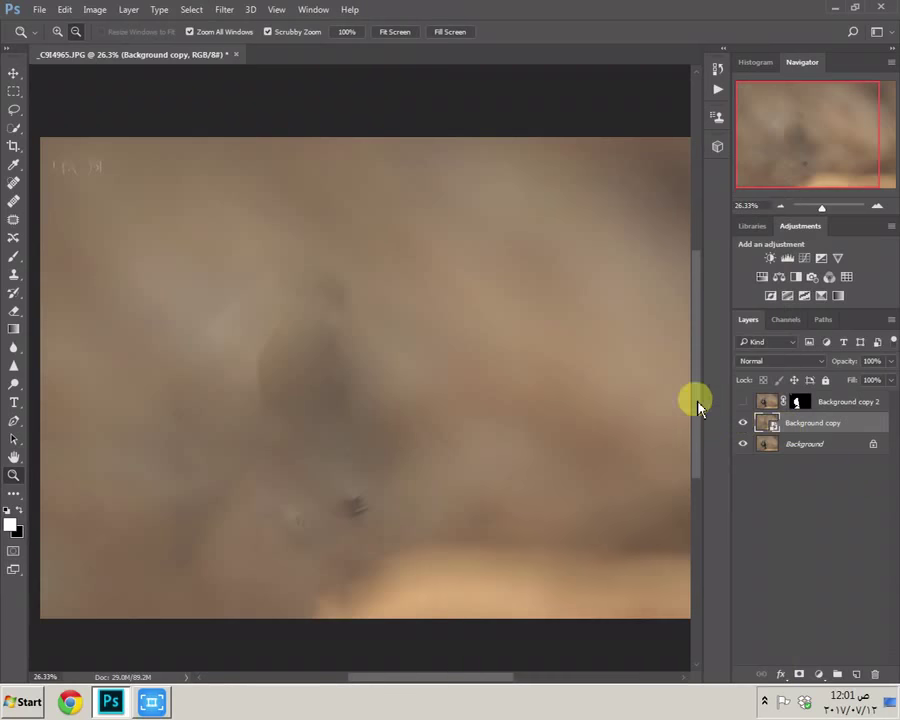
left_click(743, 404)
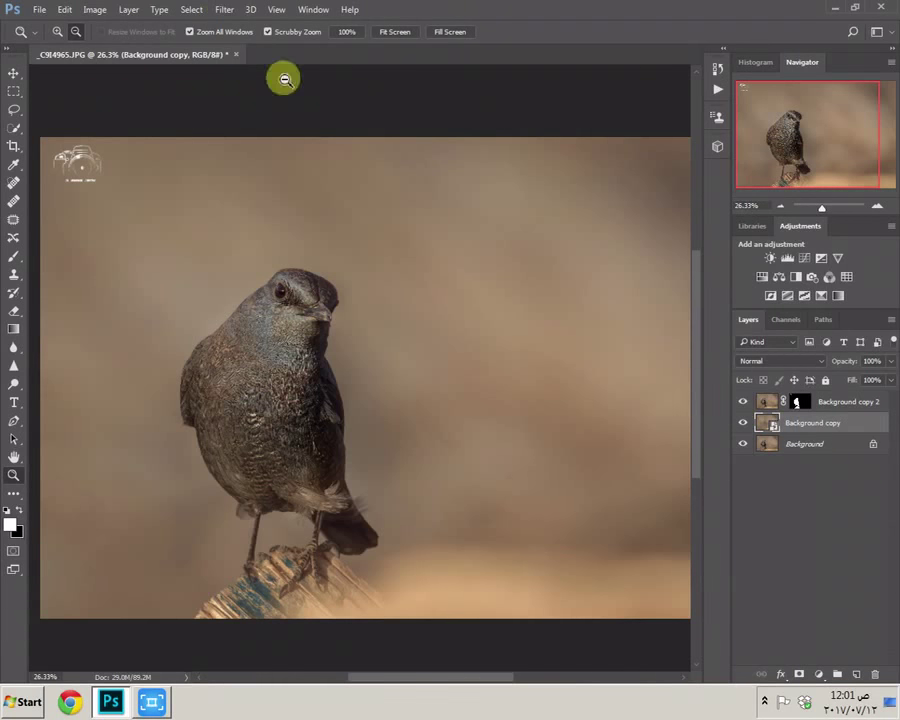
Step: Apply a Gaussian Blur smart filter to the Background copy layer to smooth the backdrop behind the bird
left_click(238, 12)
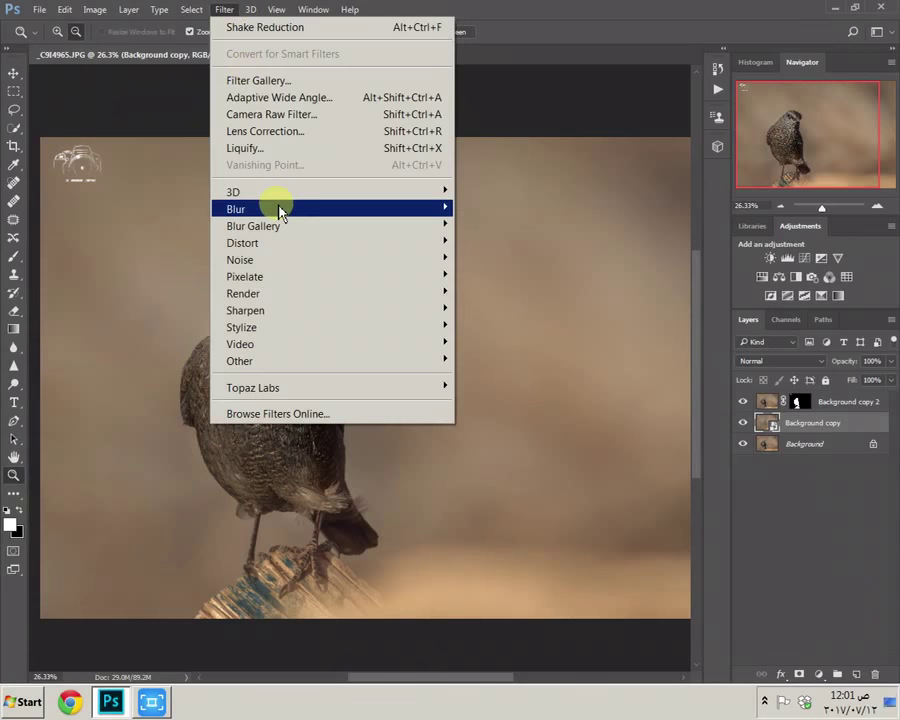
mouse_move(398, 212)
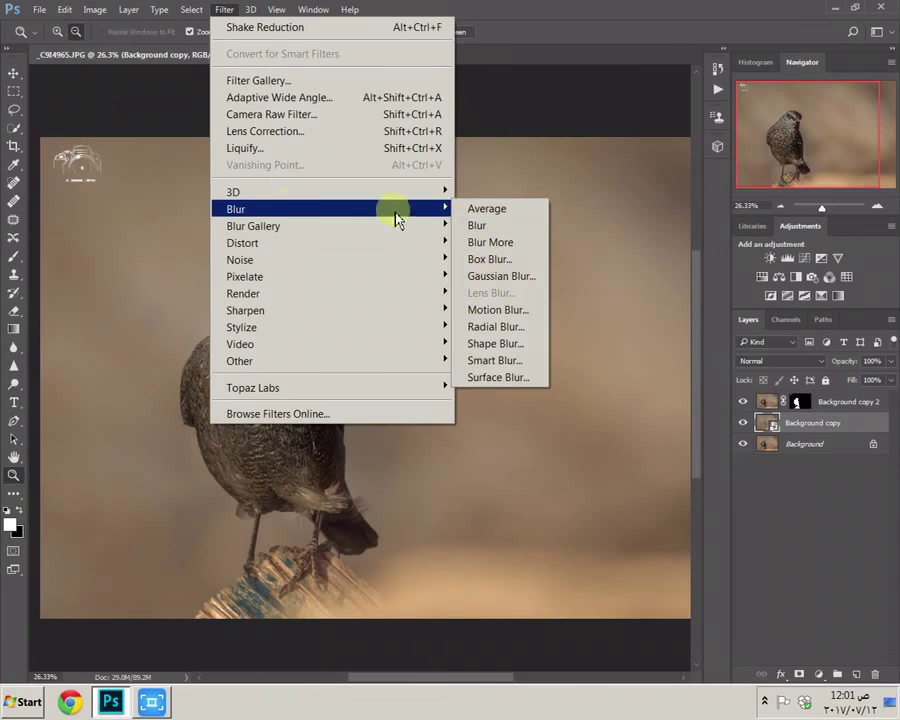
left_click(490, 276)
left_click(523, 187)
key("z")
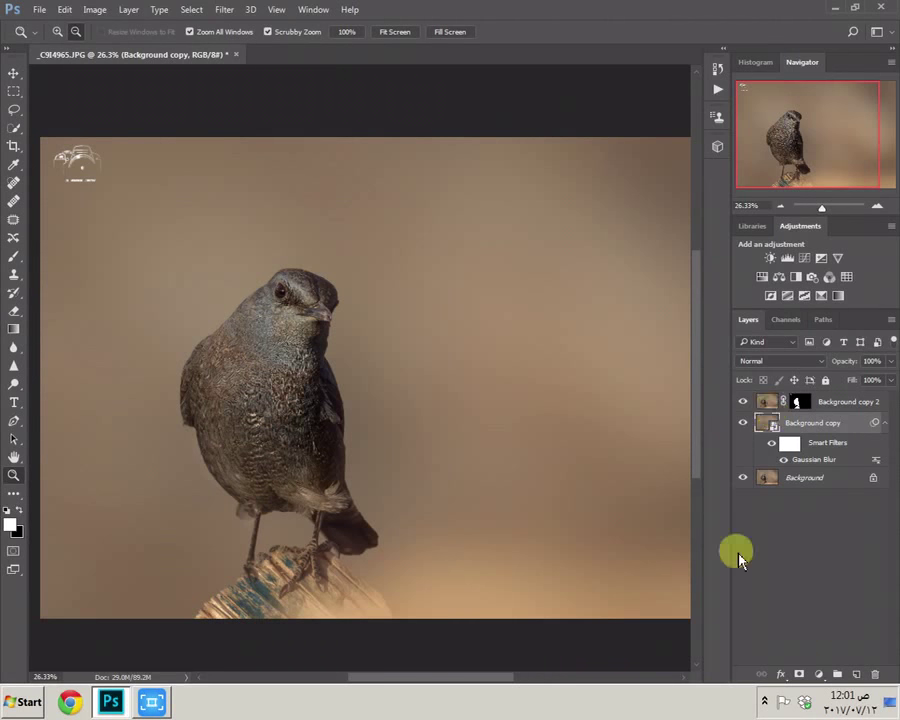
Step: Add a Color Lookup adjustment layer above Background copy, compare 3D LUTs and keep TealOrangePlusContrast.3DL
left_click(825, 672)
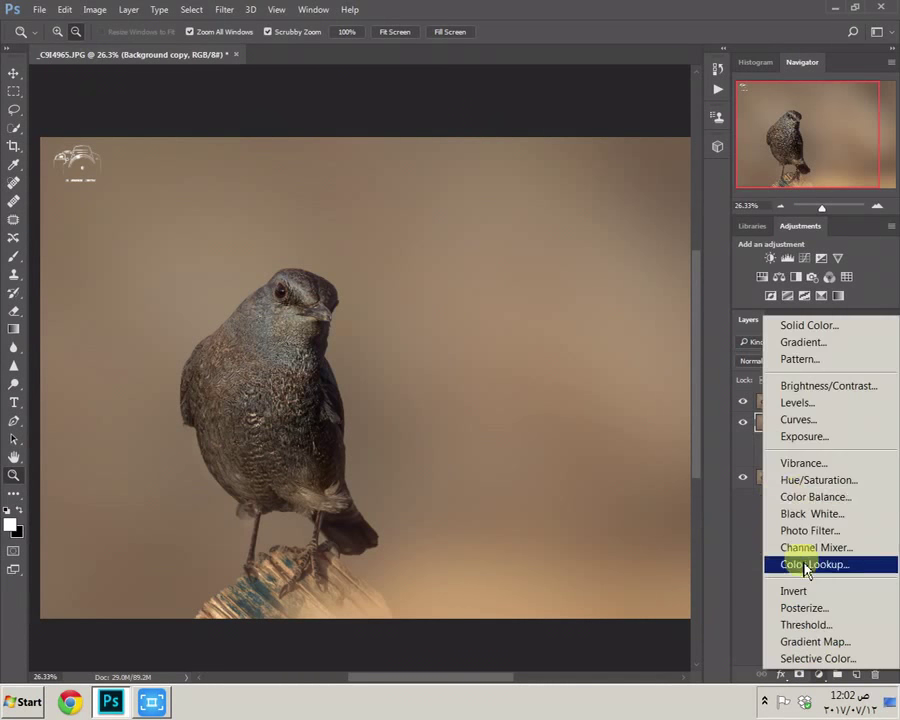
left_click(804, 566)
left_click(622, 173)
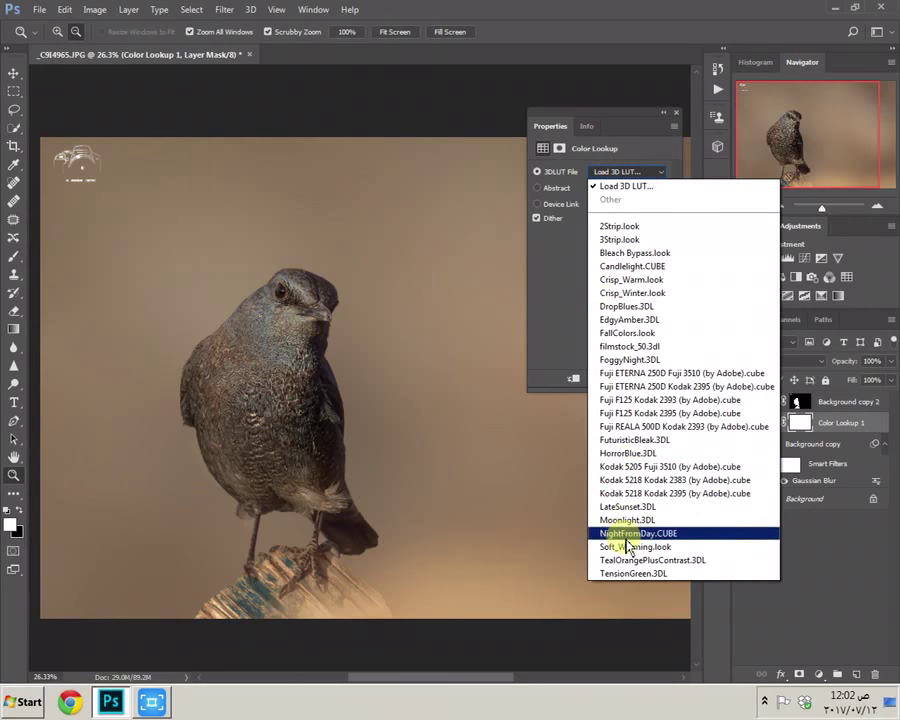
left_click(620, 574)
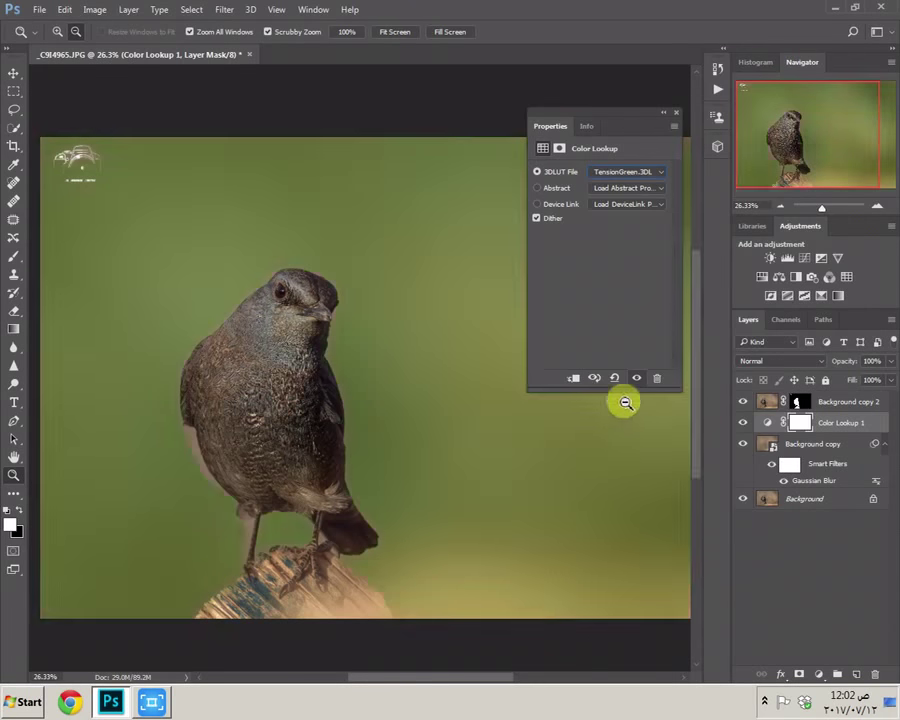
key("Up")
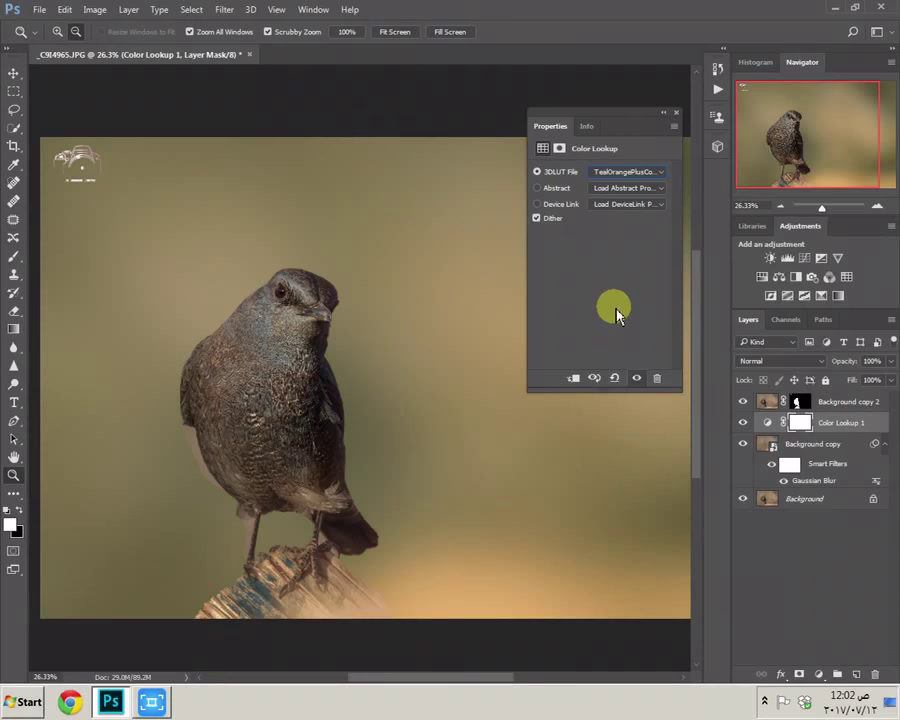
key("Up")
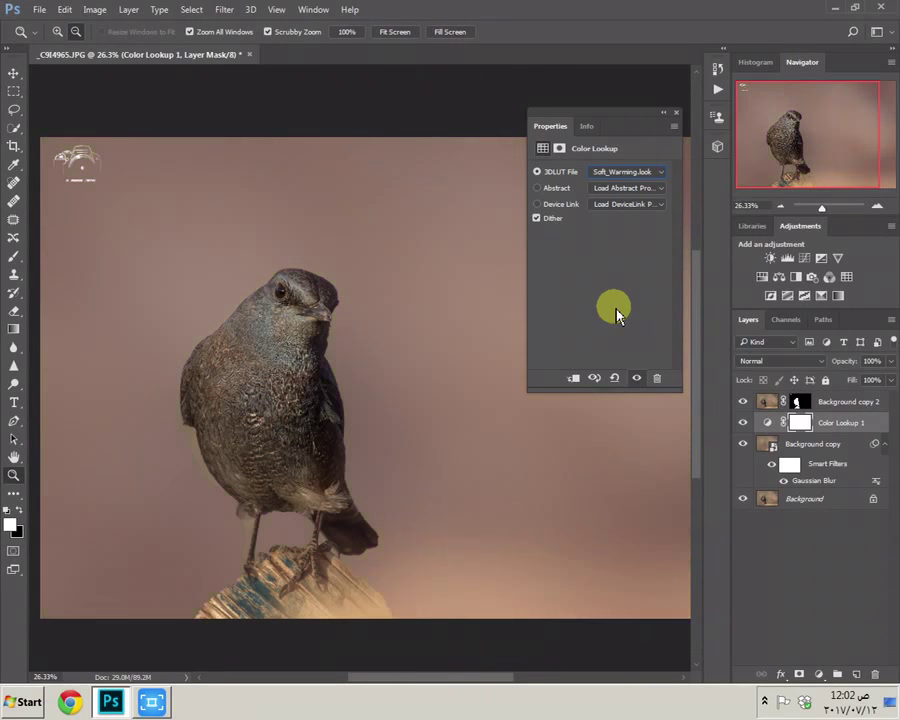
key("Down")
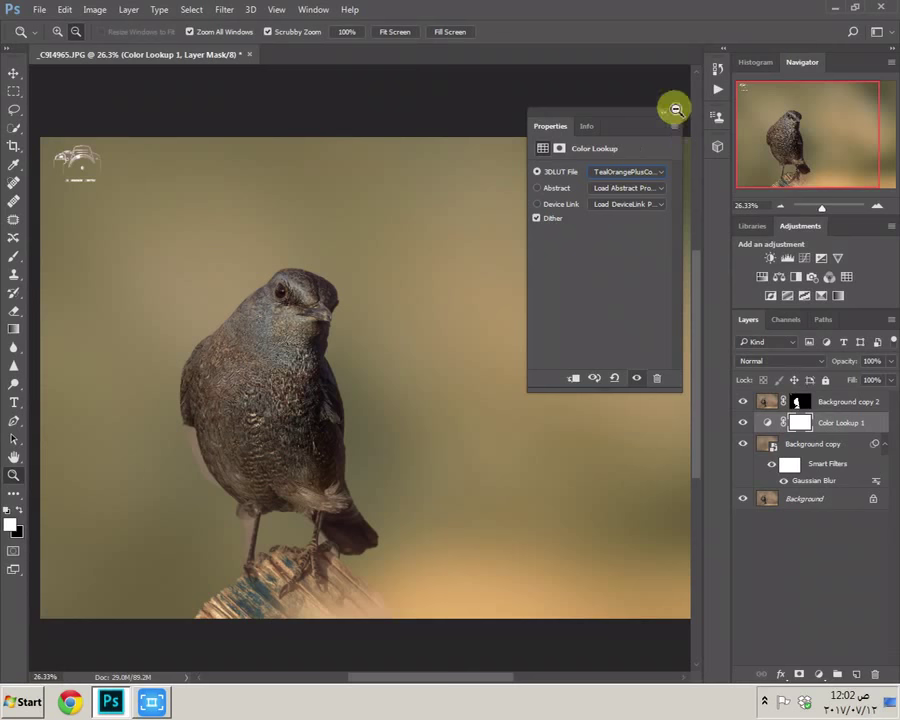
left_click(676, 112)
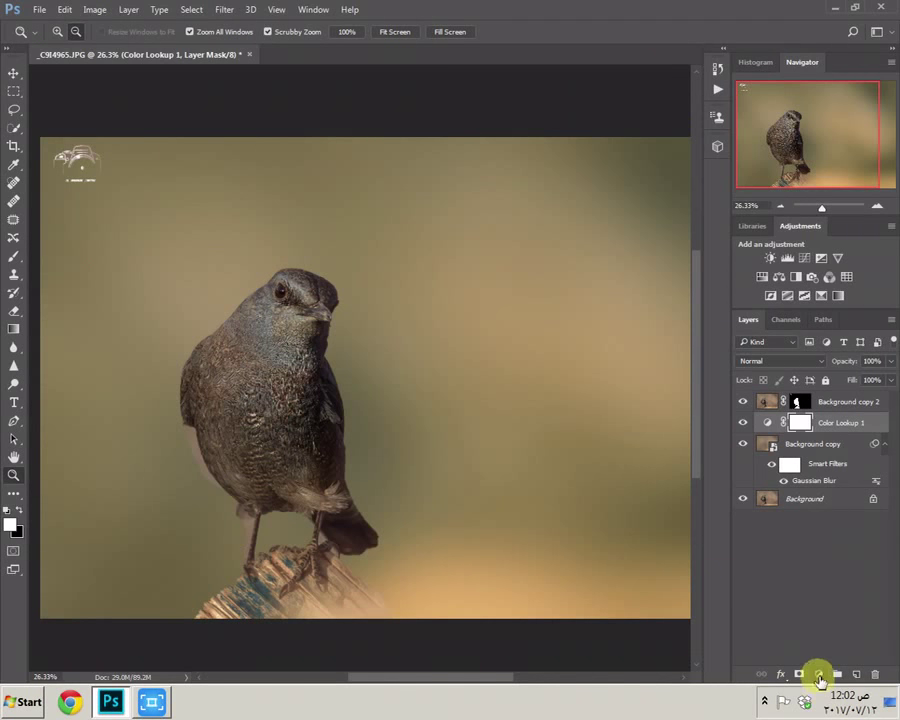
left_click(766, 701)
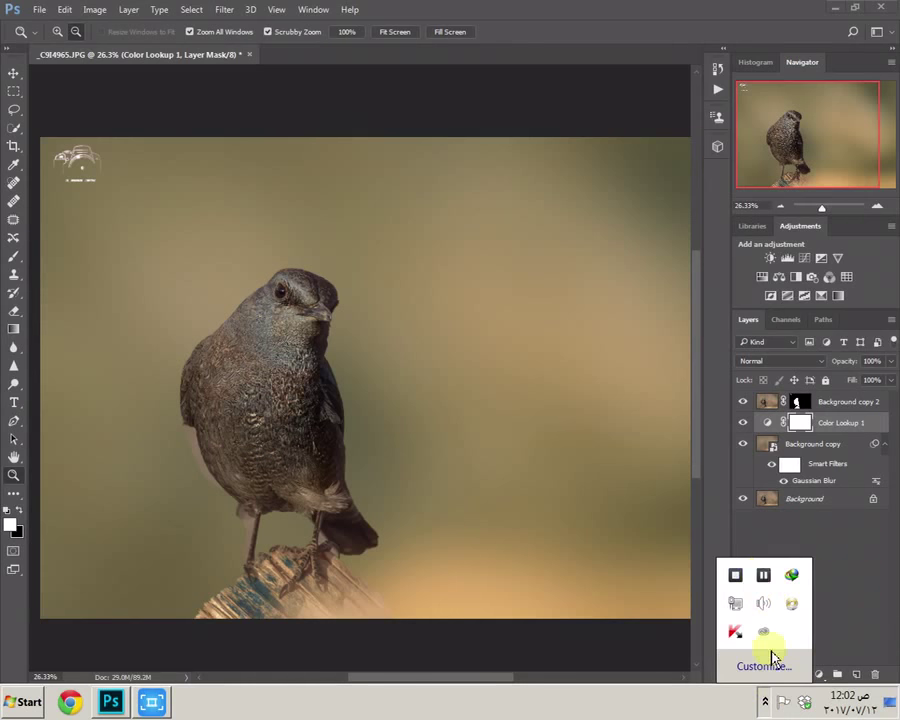
left_click(765, 583)
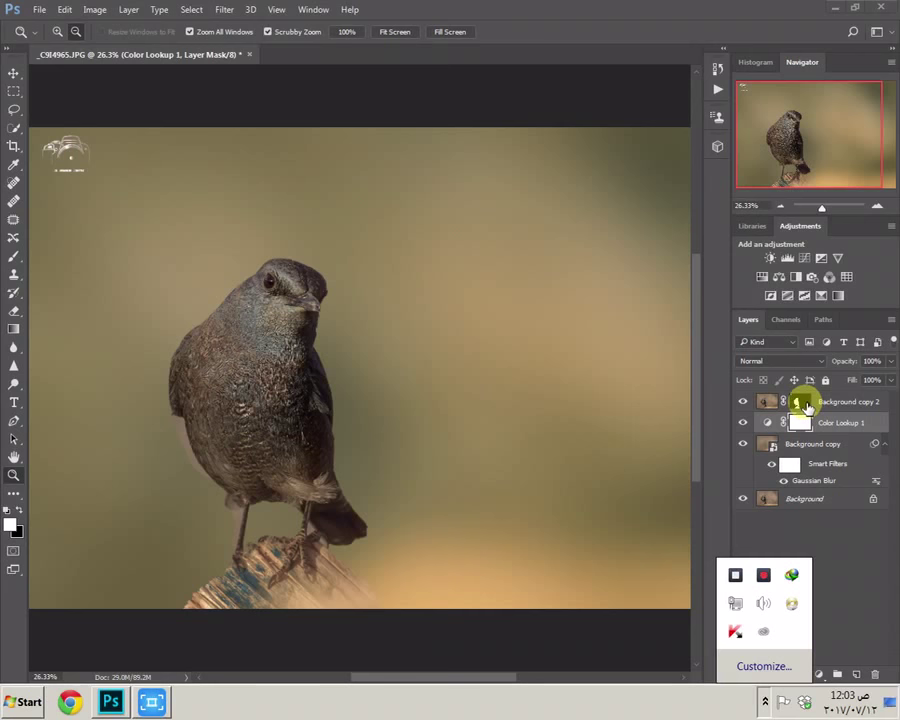
Step: Paint black with the Brush on the Background copy 2 mask to hide leftover background along the bird's belly below the wing
left_click(806, 404)
left_click_drag(806, 404, 793, 410)
left_click(797, 405)
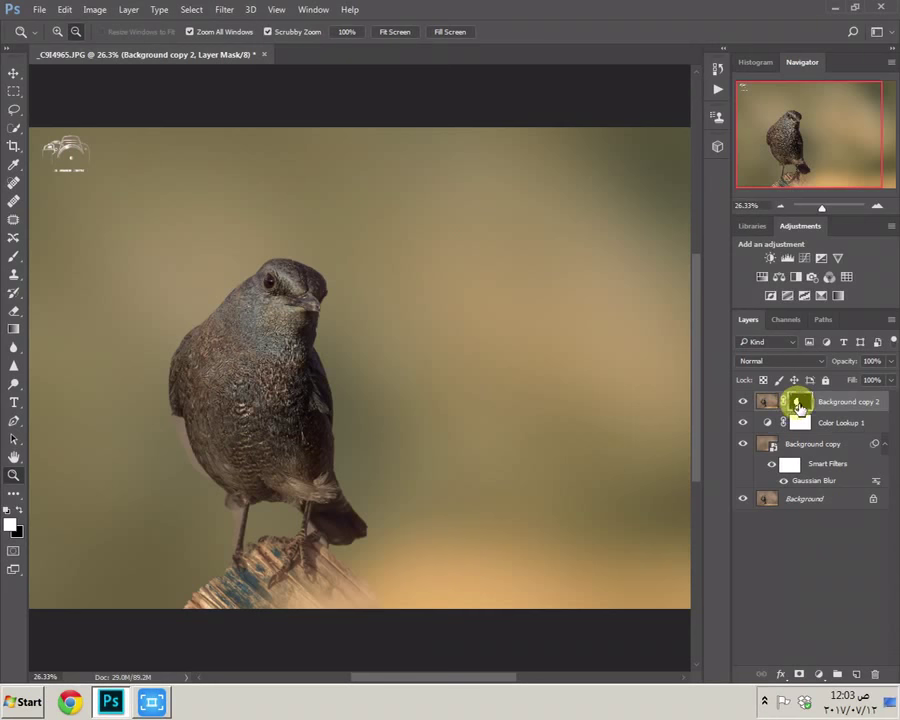
left_click(14, 260)
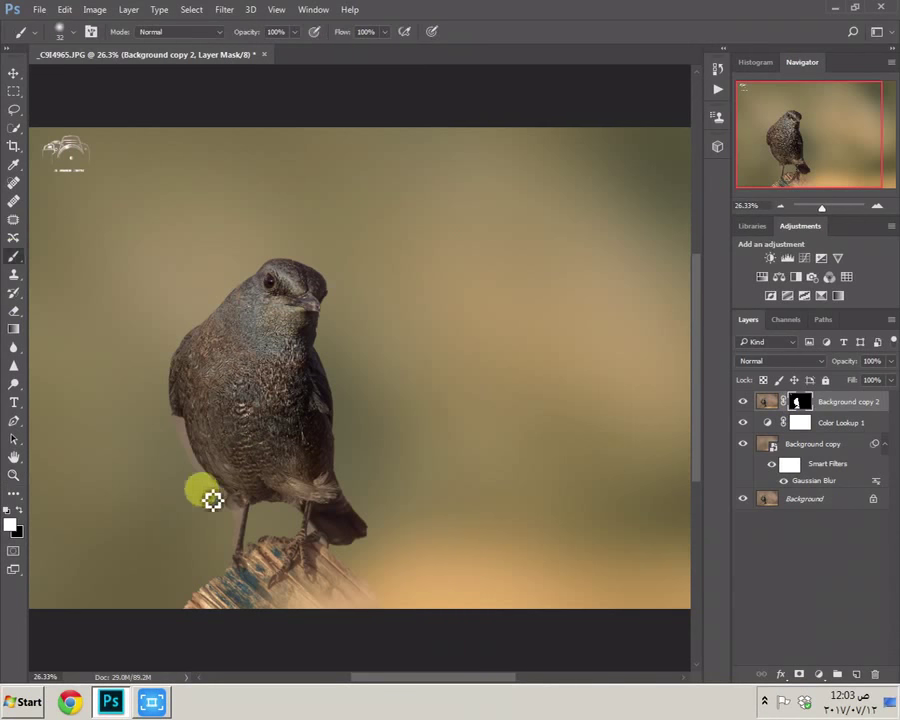
scroll(178, 482, "up", 2)
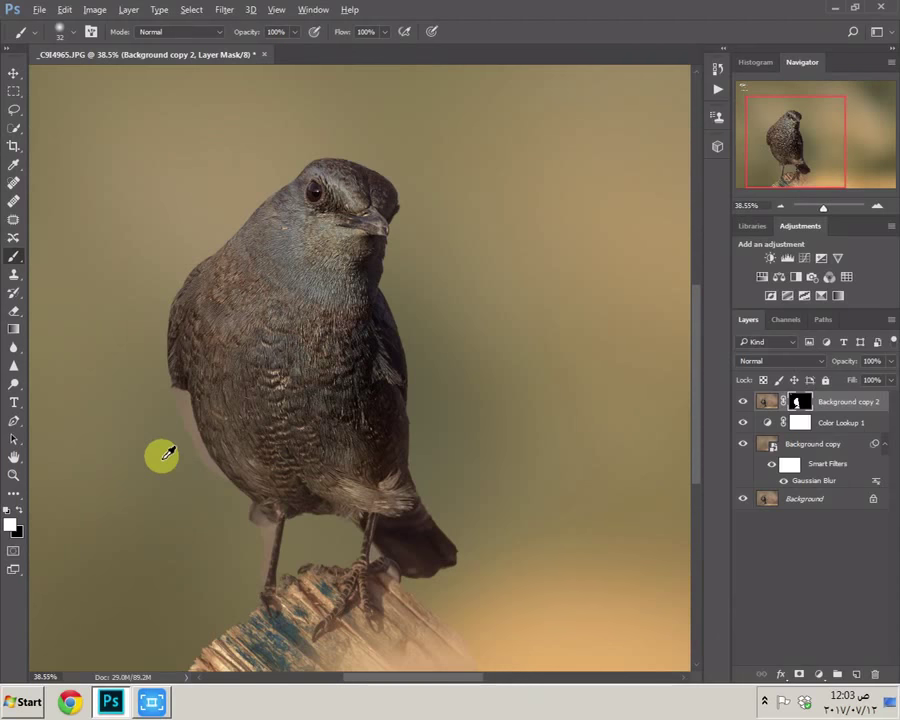
scroll(163, 455, "up", 5)
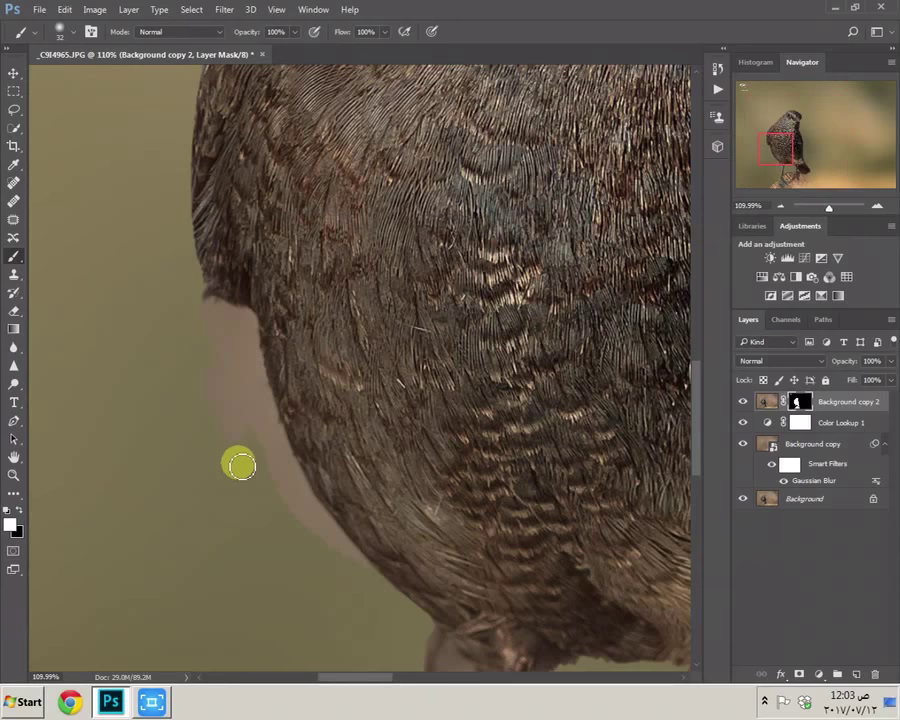
key("x")
mouse_move(217, 352)
left_mouse_down()
mouse_move(214, 319)
mouse_move(250, 323)
mouse_move(280, 446)
mouse_move(317, 525)
mouse_move(352, 570)
mouse_move(326, 525)
mouse_move(252, 446)
mouse_move(217, 315)
mouse_move(201, 321)
mouse_move(223, 338)
mouse_move(239, 383)
mouse_move(243, 330)
mouse_move(278, 474)
mouse_move(291, 479)
mouse_move(262, 401)
mouse_move(326, 557)
mouse_move(227, 424)
mouse_move(235, 456)
left_mouse_up()
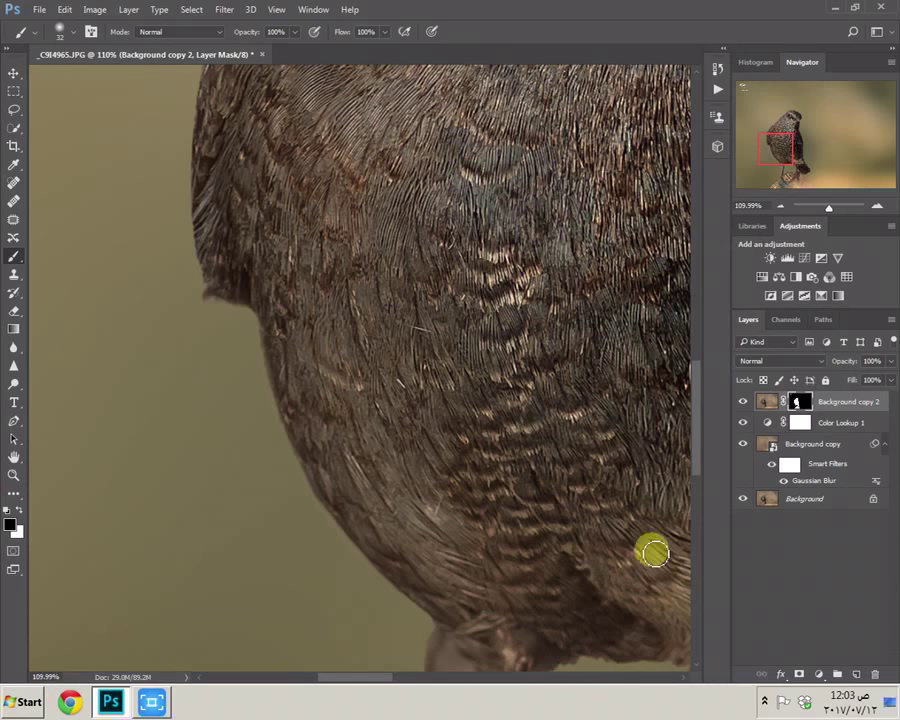
Step: Paint black over the bird's wing edge on the Background copy 2 mask, and restore that edge by painting white
left_click(766, 502)
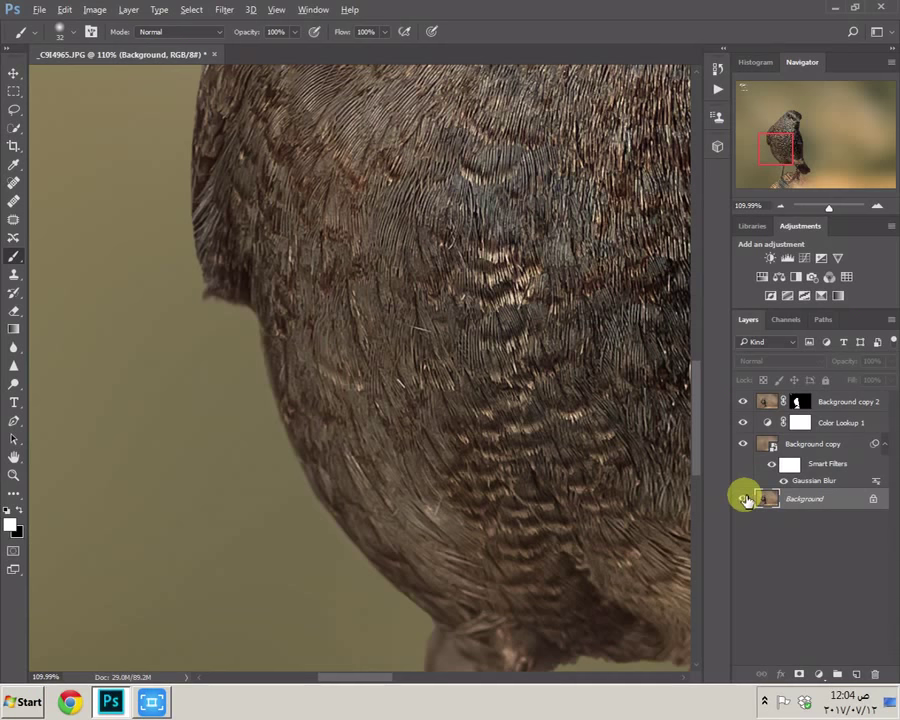
left_click(797, 401)
key("x")
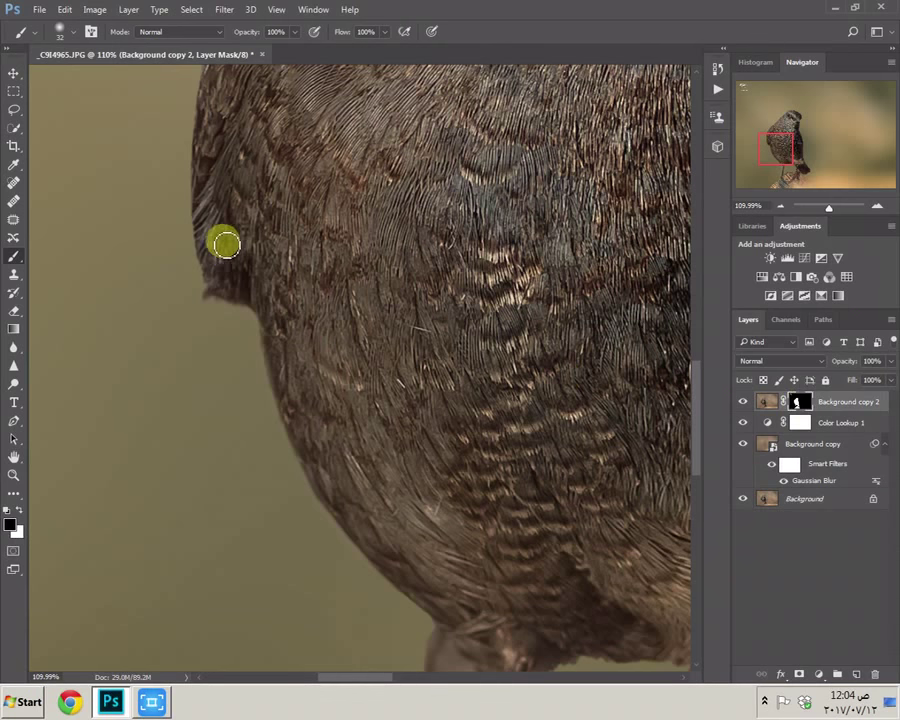
left_click_drag(209, 226, 211, 260)
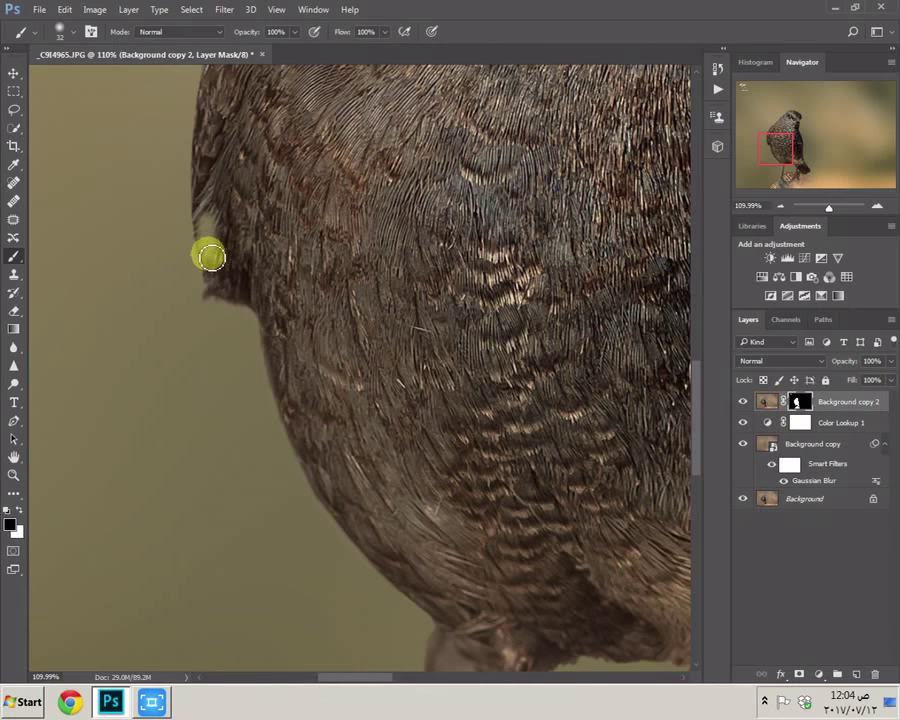
key("x")
left_click_drag(206, 216, 208, 268)
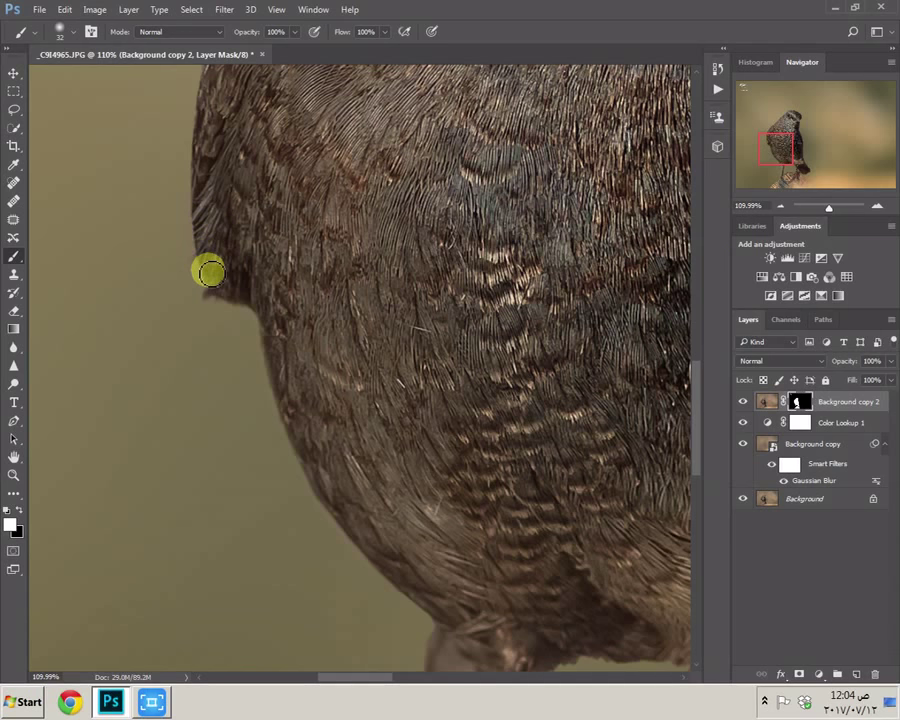
Step: Refine the mask around the left leg, restoring lower belly feathers with white and hiding leftover background beside the leg with black
scroll(414, 434, "down", 5)
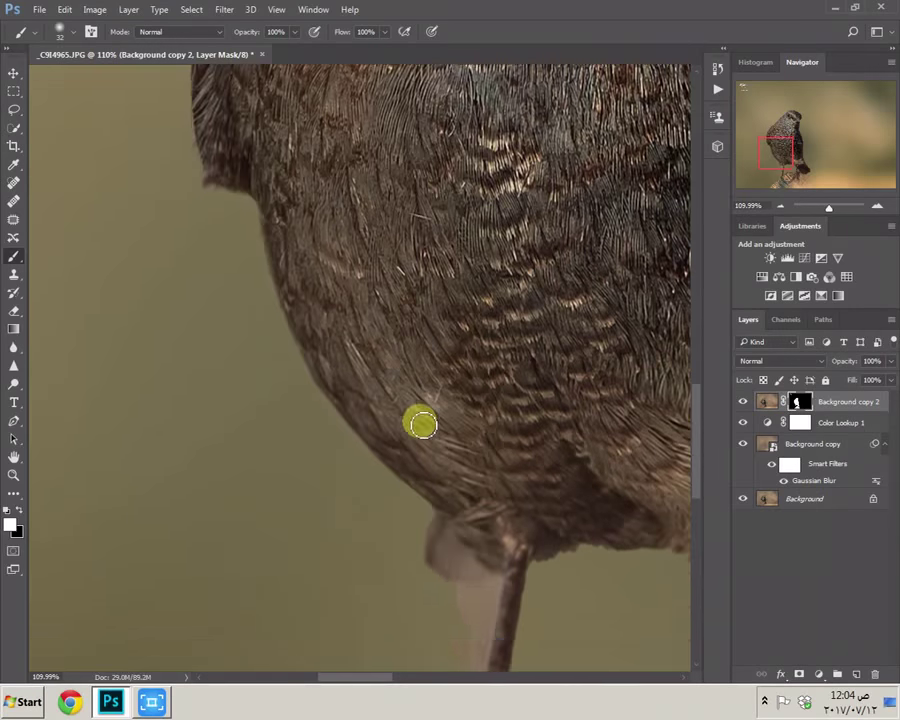
scroll(429, 427, "down", 4)
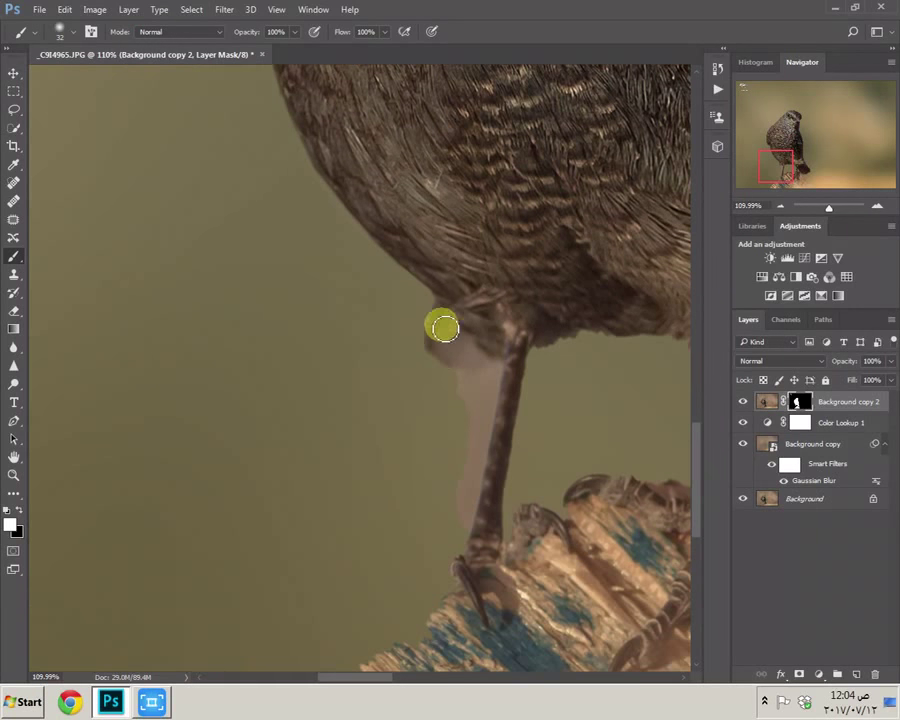
mouse_move(445, 297)
left_mouse_down()
mouse_move(452, 330)
mouse_move(468, 344)
mouse_move(496, 356)
left_mouse_up()
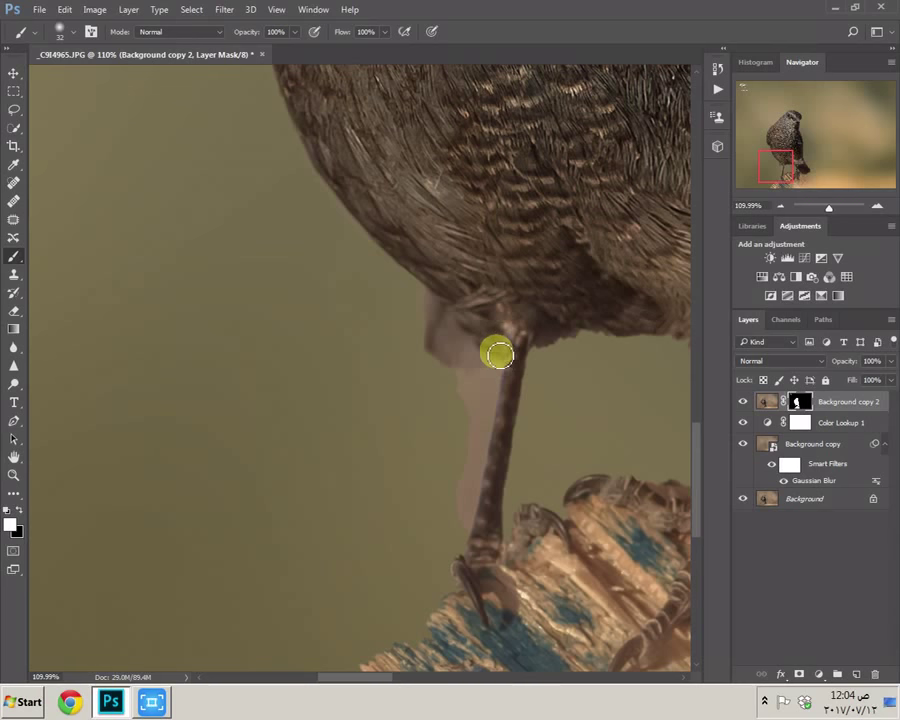
key("x")
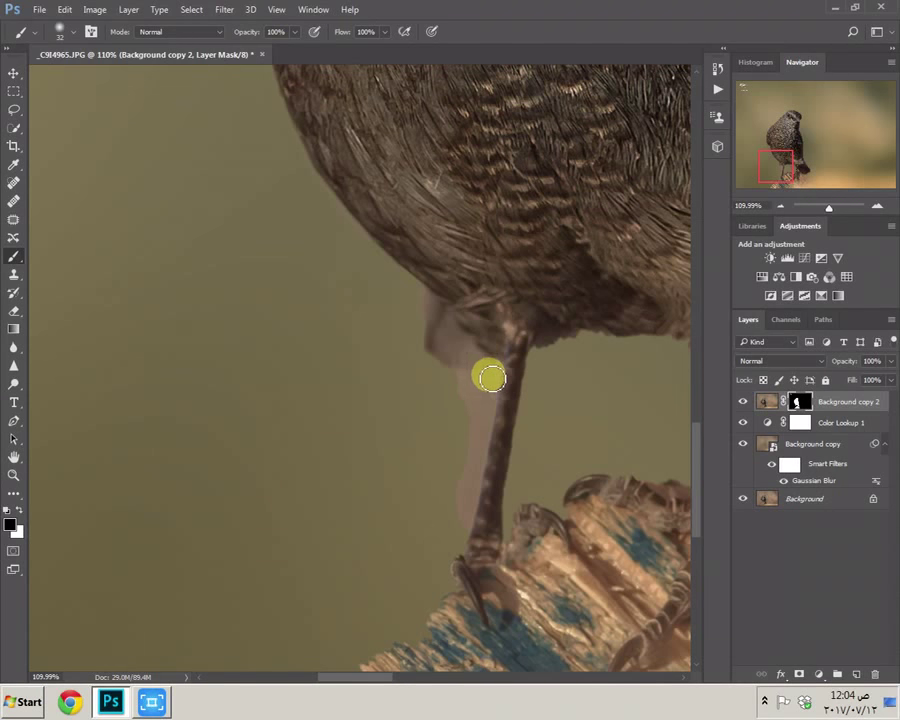
mouse_move(492, 384)
left_mouse_down()
mouse_move(471, 524)
mouse_move(460, 484)
mouse_move(464, 388)
left_mouse_up()
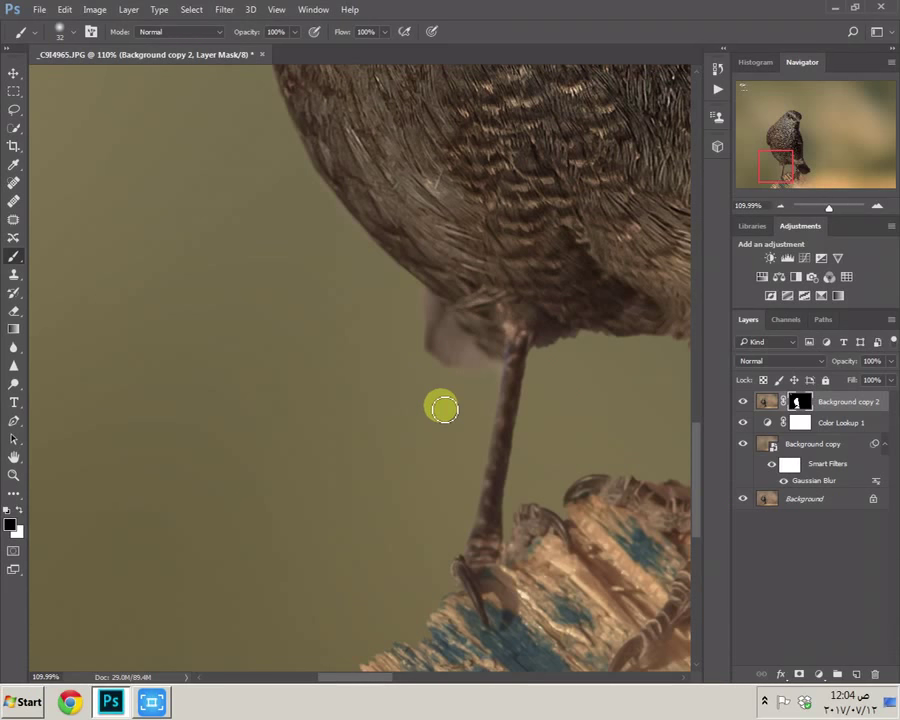
key("x")
mouse_move(625, 331)
left_mouse_down()
mouse_move(586, 329)
mouse_move(611, 333)
mouse_move(577, 331)
mouse_move(614, 335)
mouse_move(547, 335)
mouse_move(550, 343)
mouse_move(562, 332)
mouse_move(533, 333)
mouse_move(488, 502)
left_mouse_up()
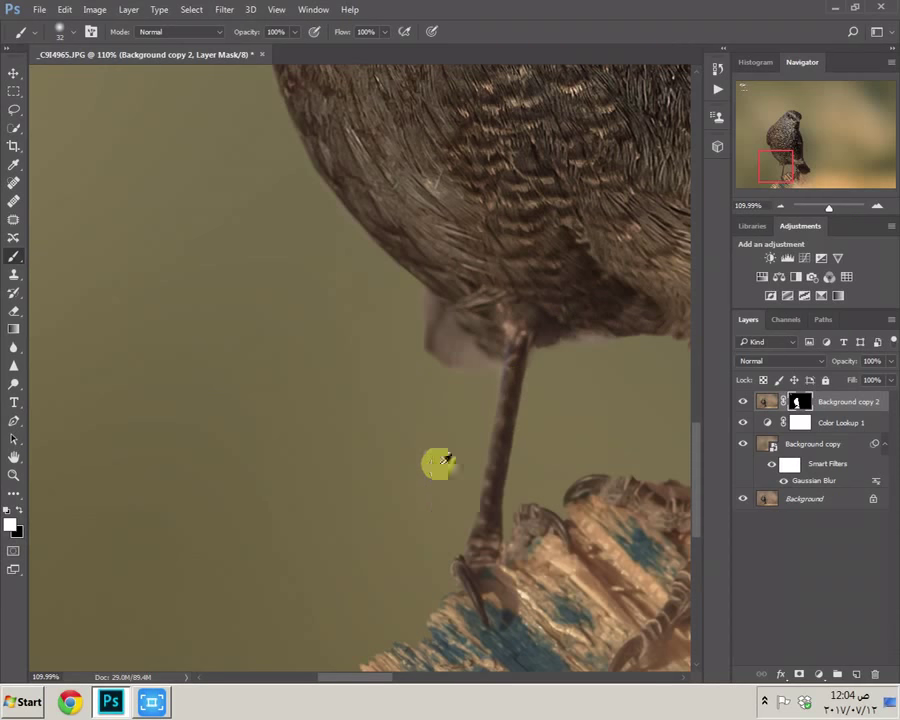
Step: Set the brush size to 15 px and paint black on the mask over the background gaps between the right leg, tail and rear claw
scroll(410, 440, "down", 2)
scroll(410, 440, "down", 4)
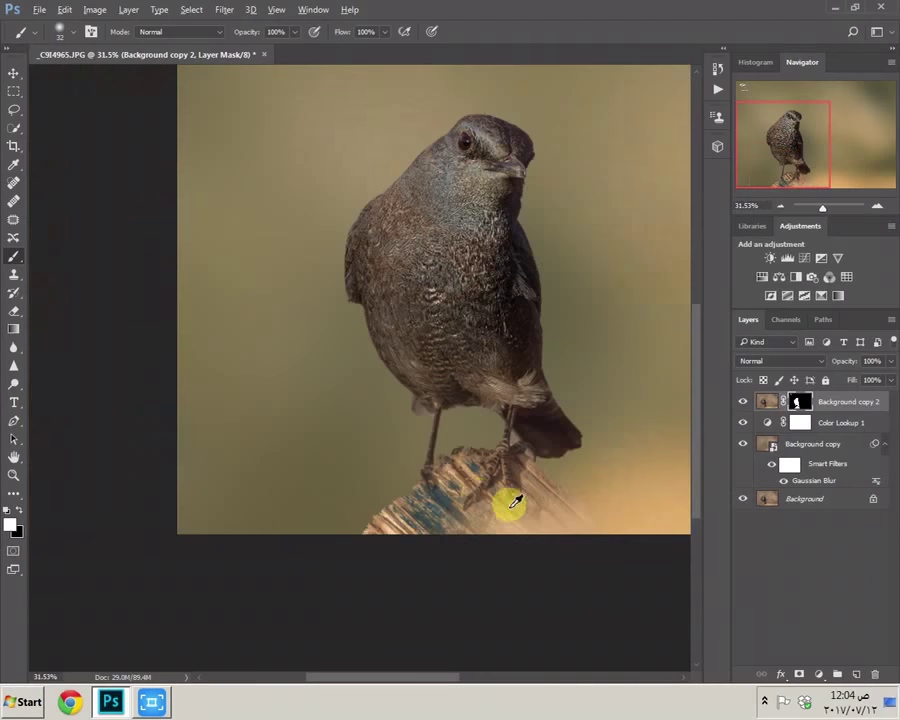
scroll(556, 493, "up", 1)
scroll(536, 470, "up", 1)
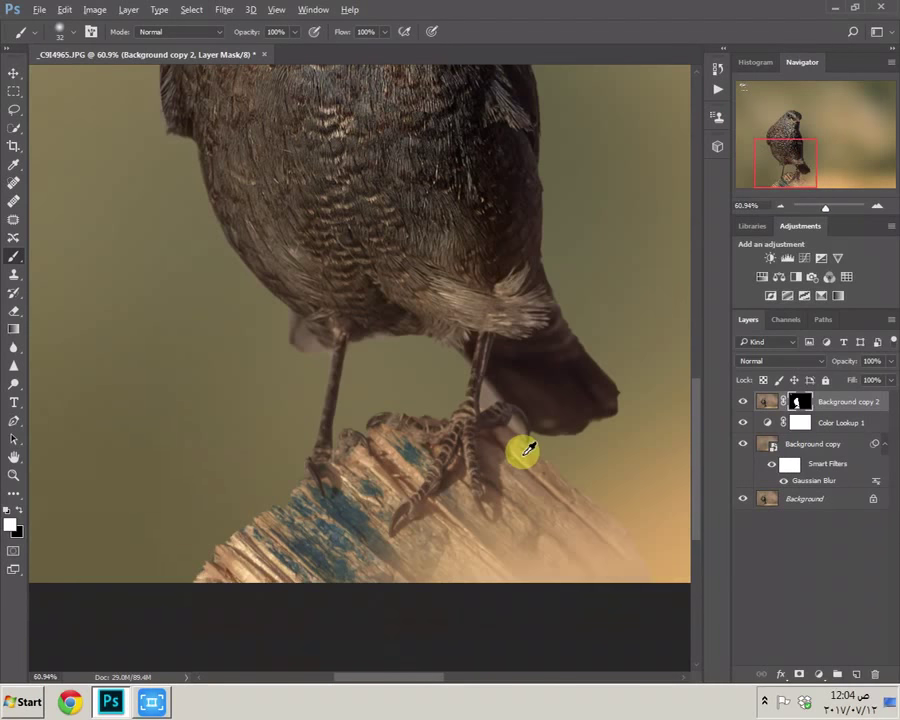
scroll(524, 451, "up", 2)
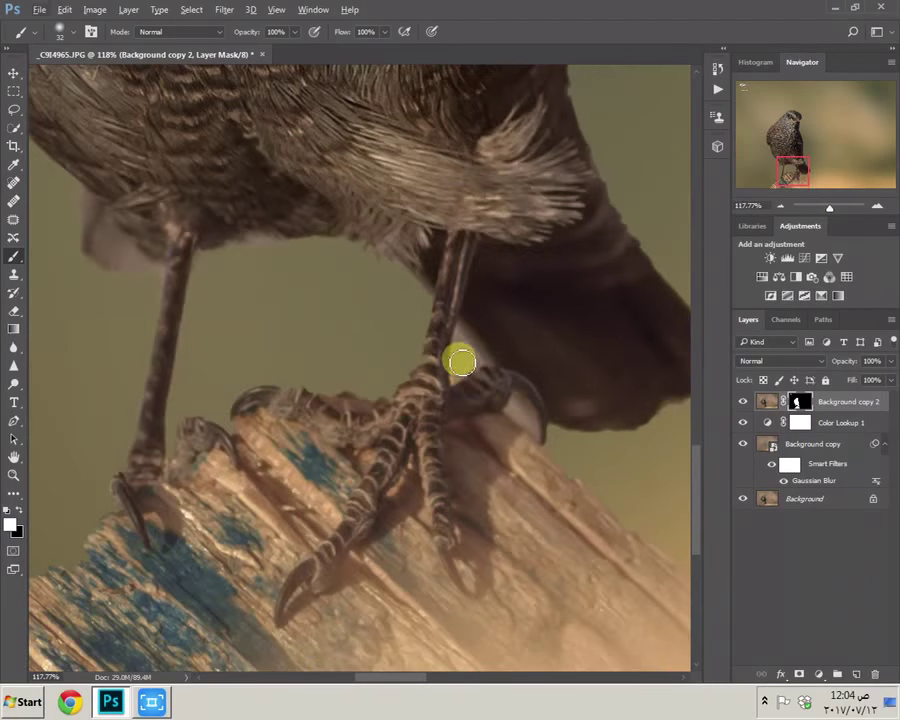
scroll(465, 360, "up", 3)
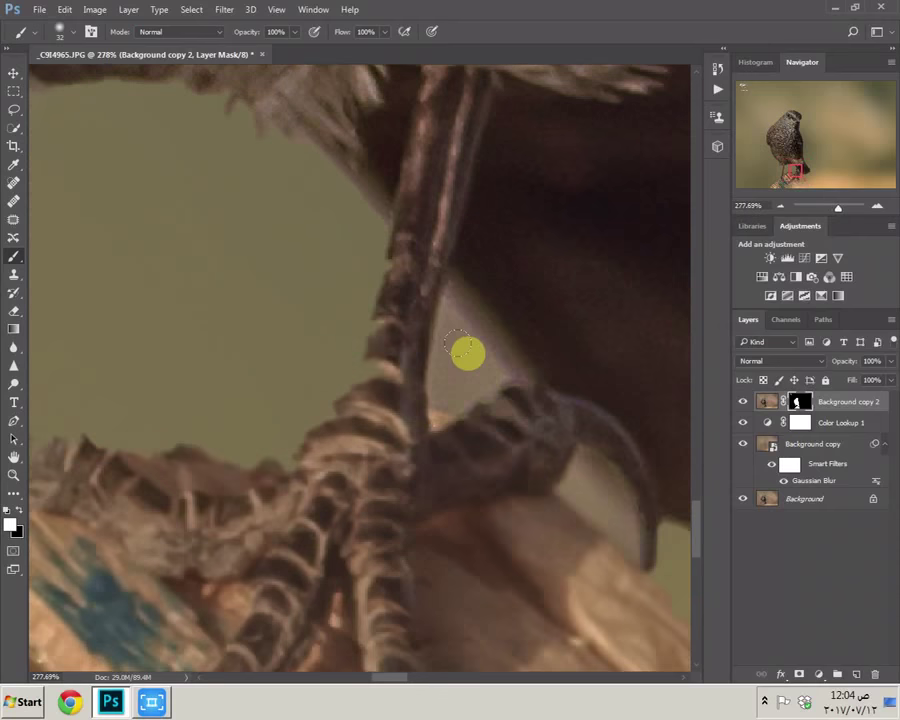
right_click(465, 352)
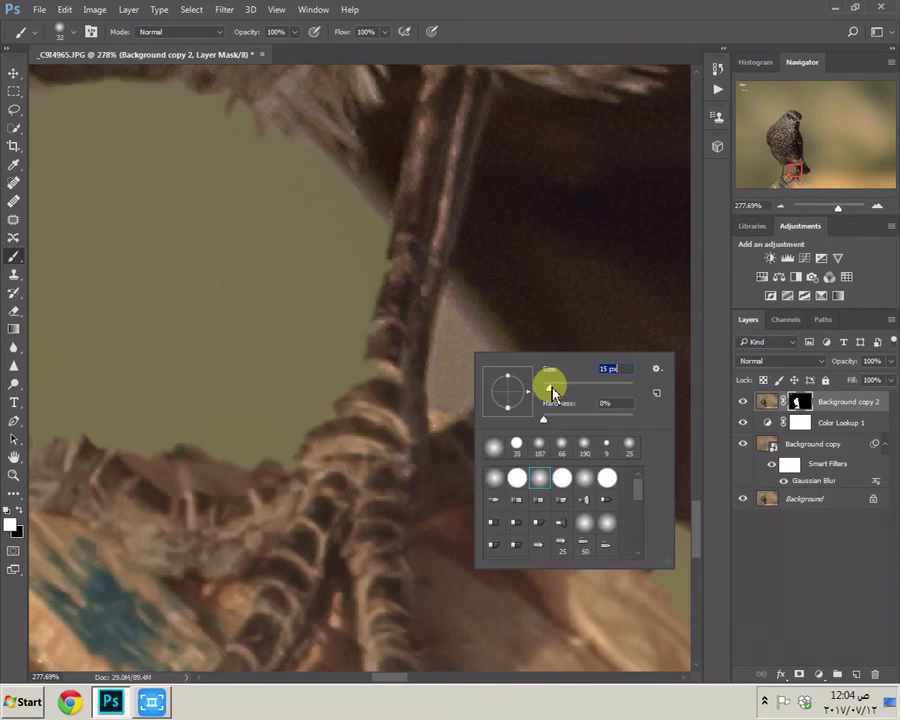
left_click_drag(551, 390, 550, 389)
key("Return")
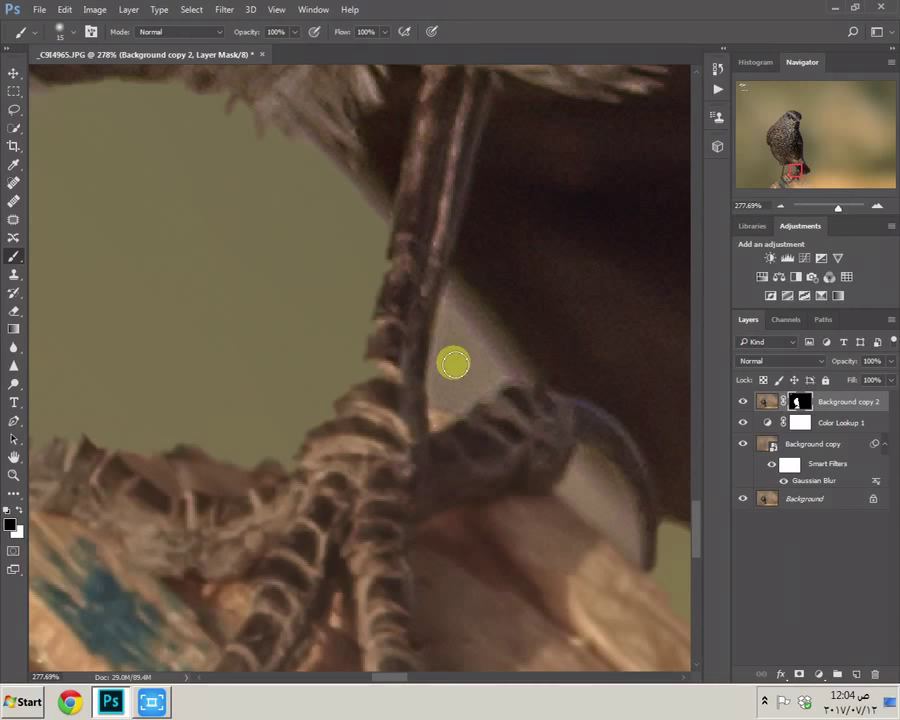
mouse_move(455, 362)
left_mouse_down()
mouse_move(625, 524)
mouse_move(616, 514)
left_mouse_up()
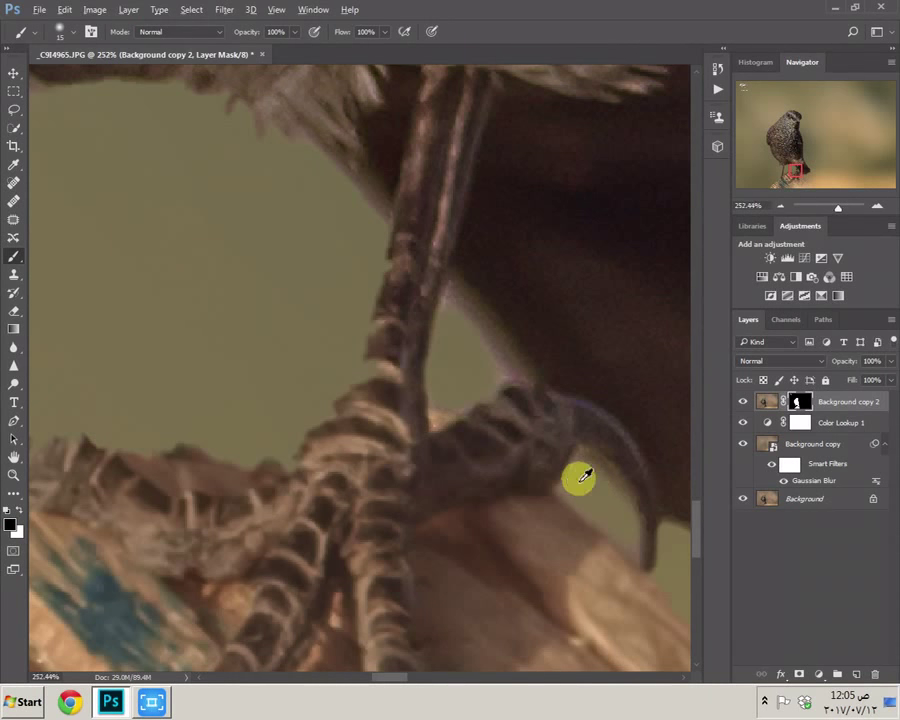
scroll(577, 475, "down", 1)
scroll(518, 424, "down", 5)
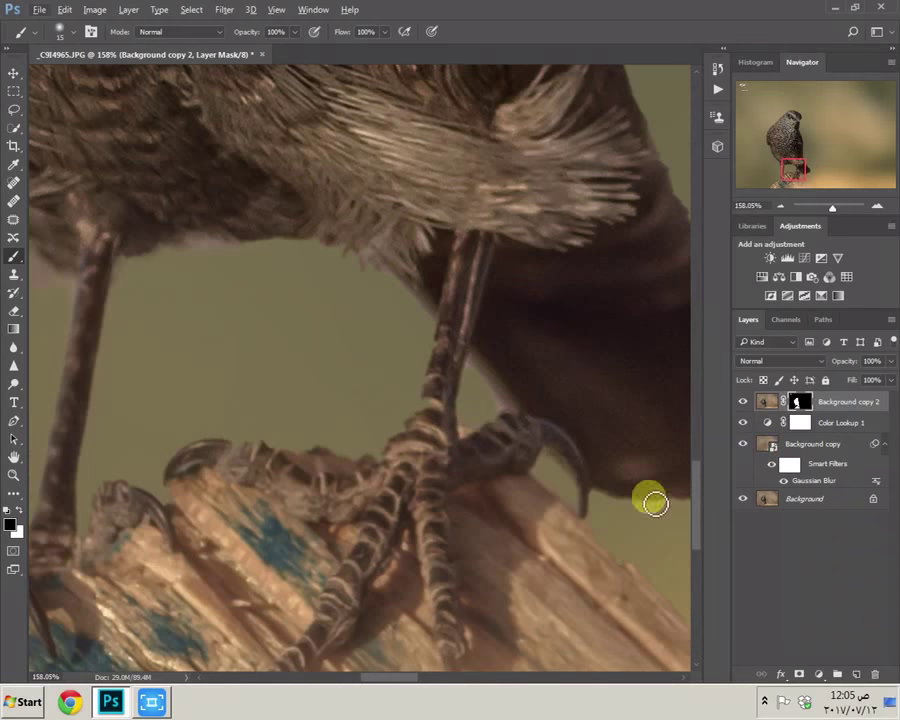
Step: Flatten the image into a single Background layer and swap the foreground and background colours
right_click(790, 500)
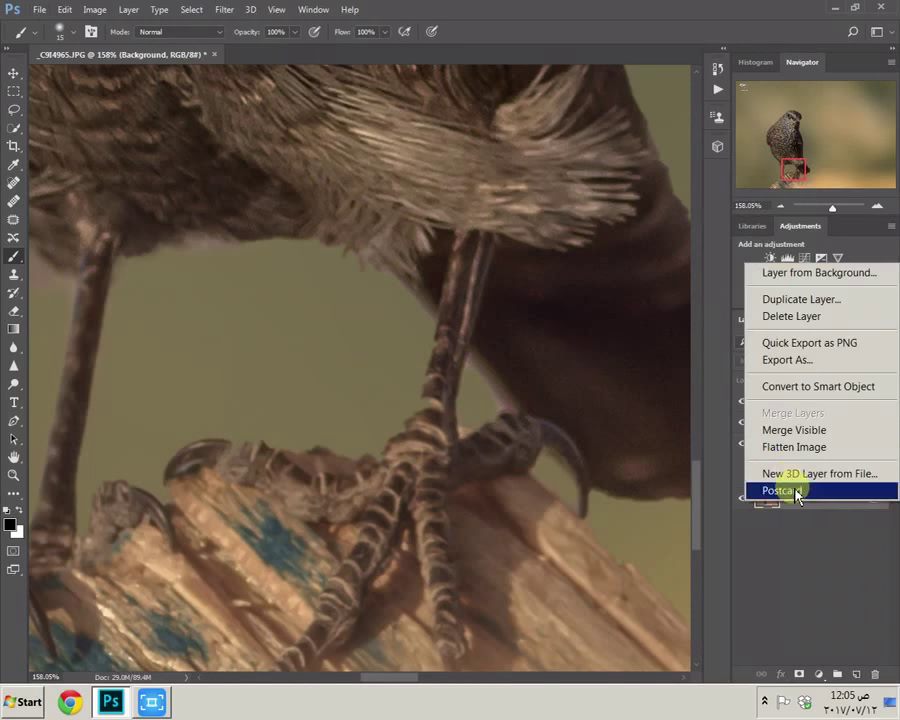
left_click(776, 460)
key("x")
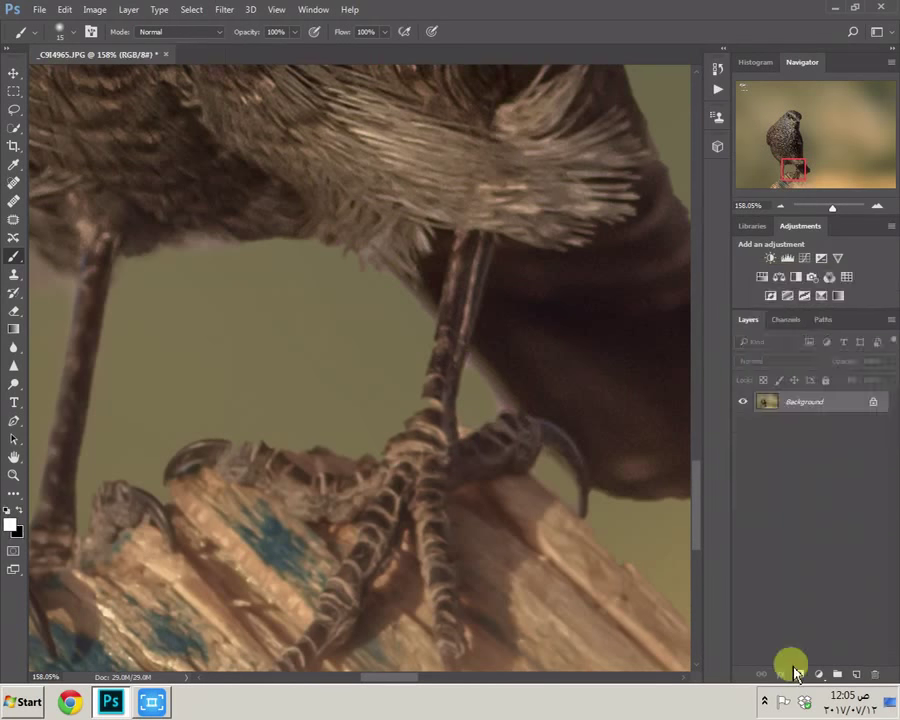
left_click(764, 701)
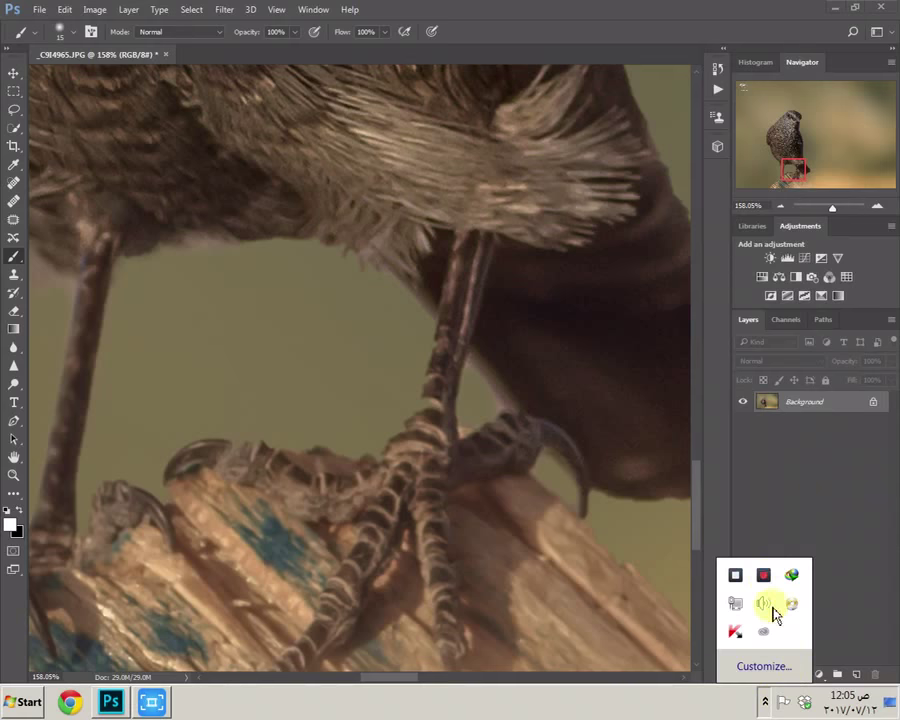
Step: Examine the finished image, checking the bird's head and body up close and against the blurred background as a whole
key("z")
key("ctrl+0")
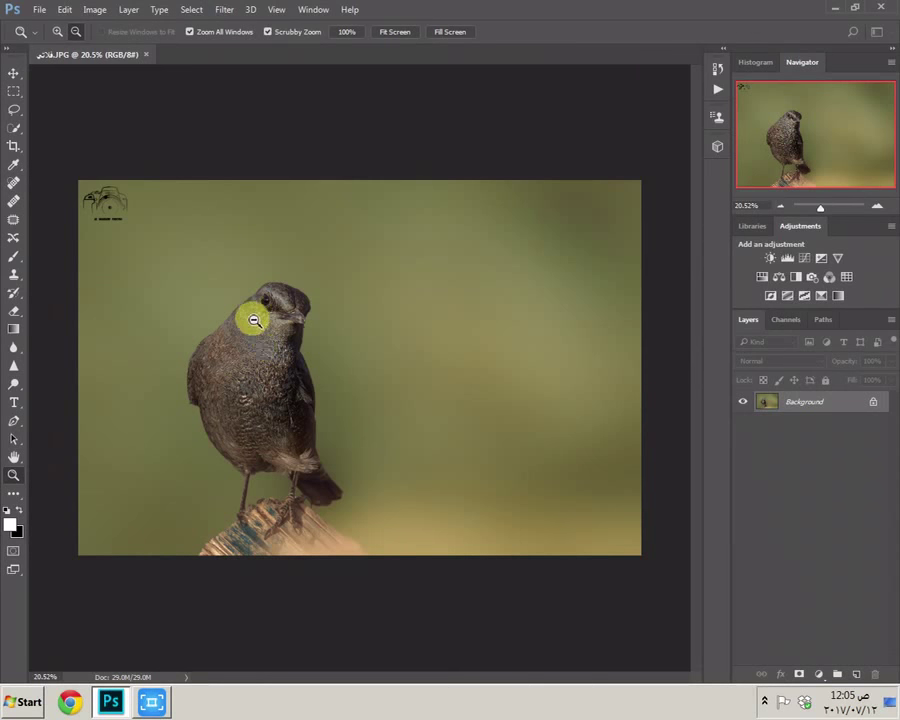
left_click(261, 340)
left_click(288, 270)
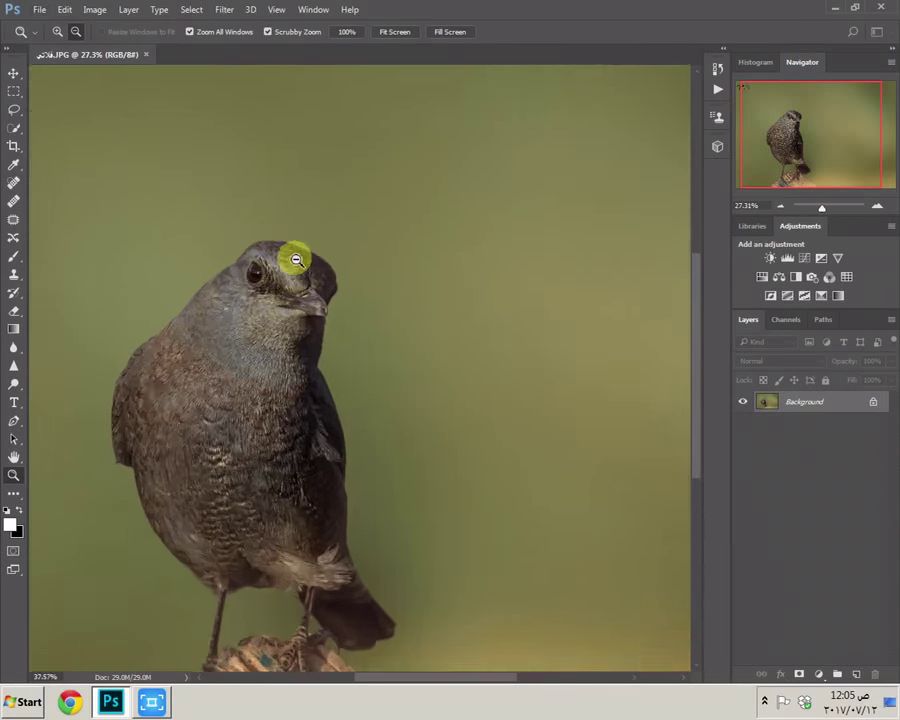
left_click(296, 260)
left_click(302, 267, "alt")
left_click(273, 352, "alt")
left_click(267, 368, "alt")
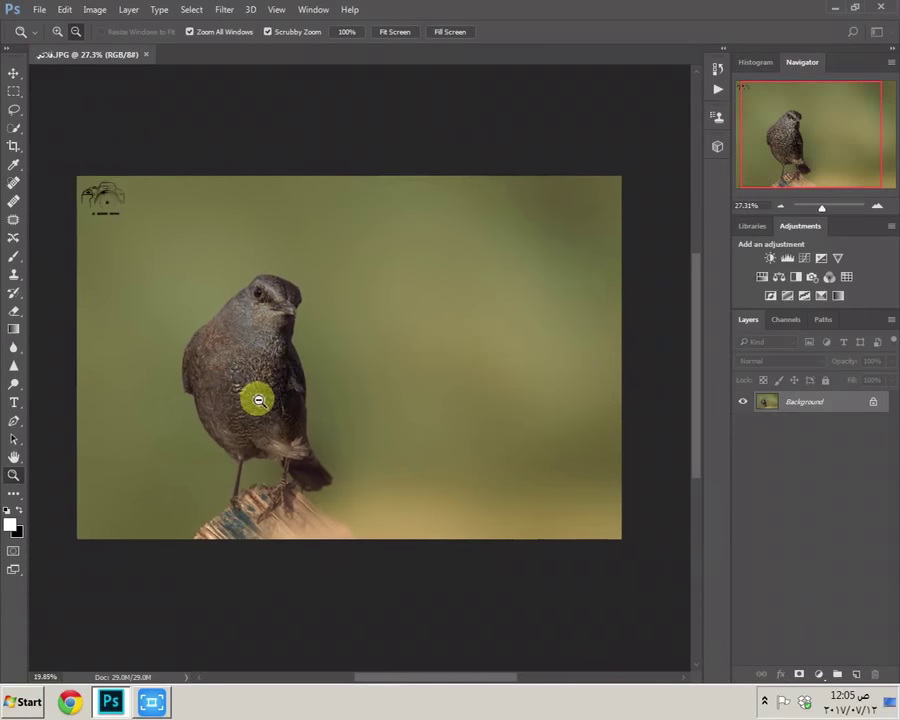